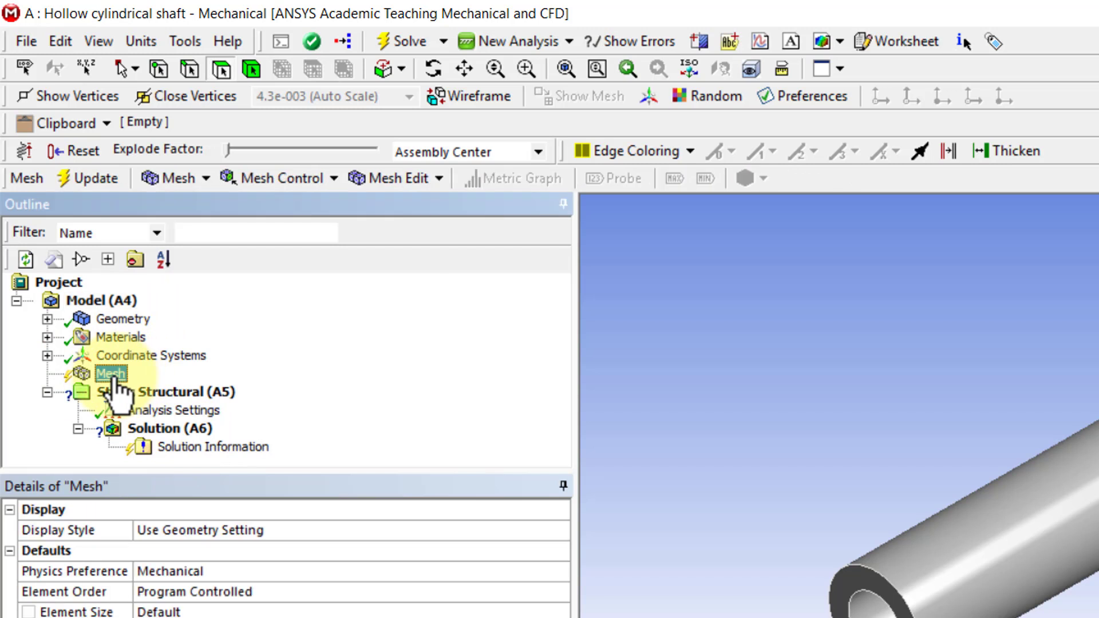
- Generate the shaft's mesh with the default settings and examine its element layout
click(96, 179)
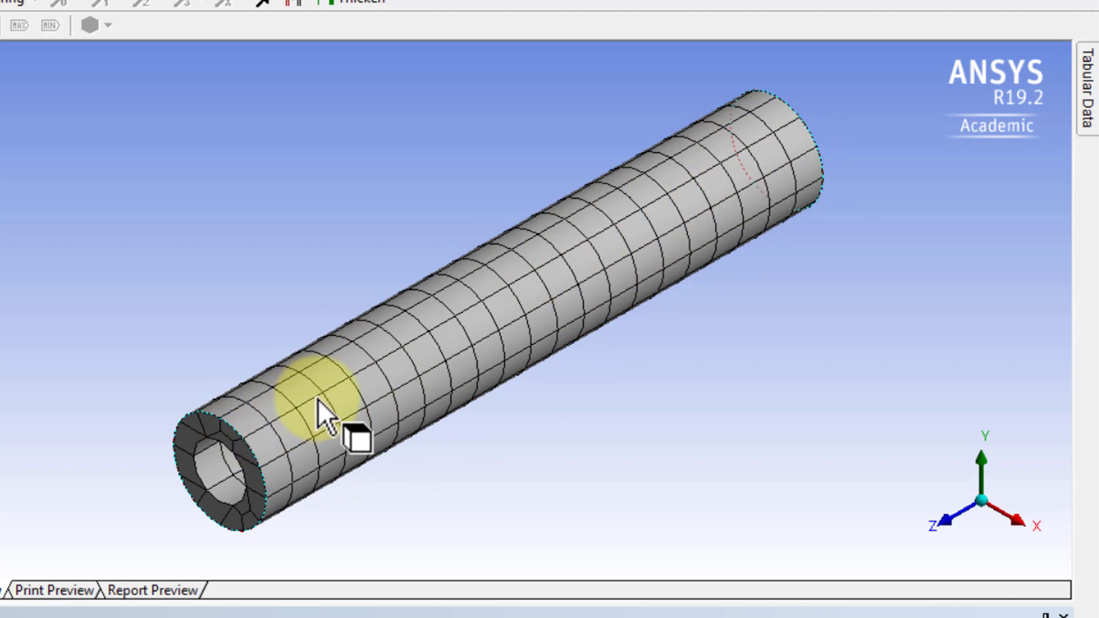
middle_drag(318, 399, 264, 444)
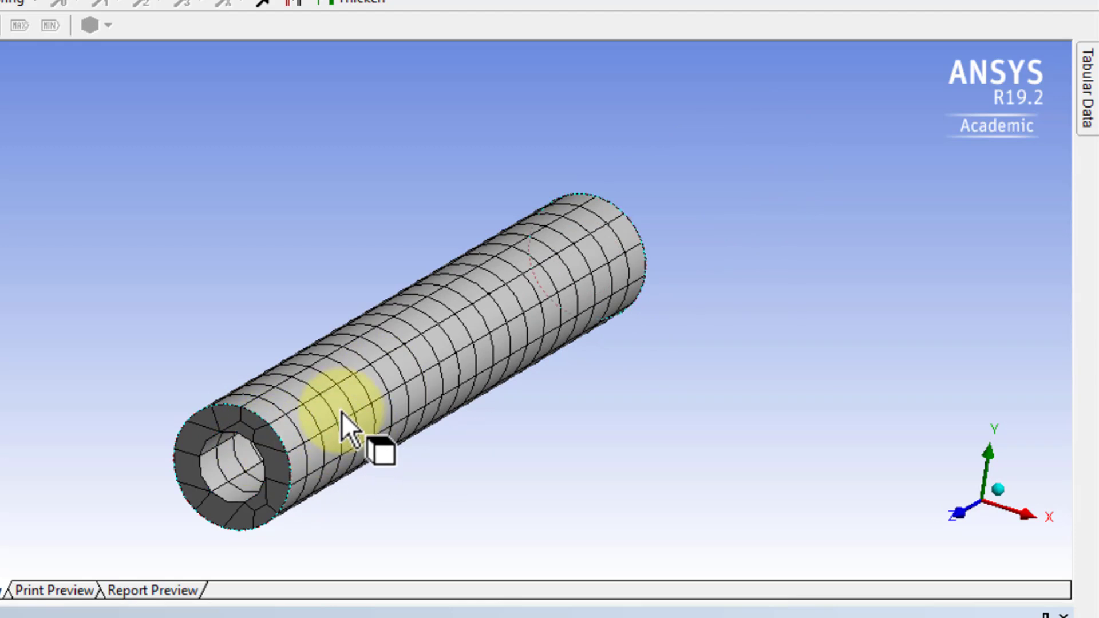
middle_drag(342, 412, 256, 459)
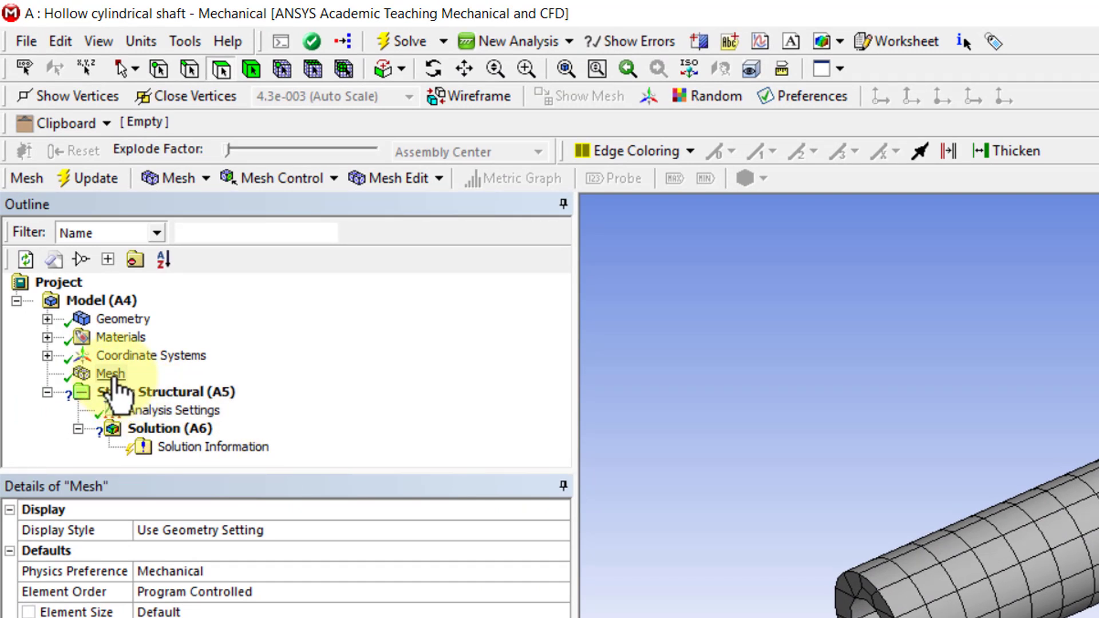
- Add a Sizing mesh control scoped to the shaft's outer and inner cylindrical faces
click(121, 376)
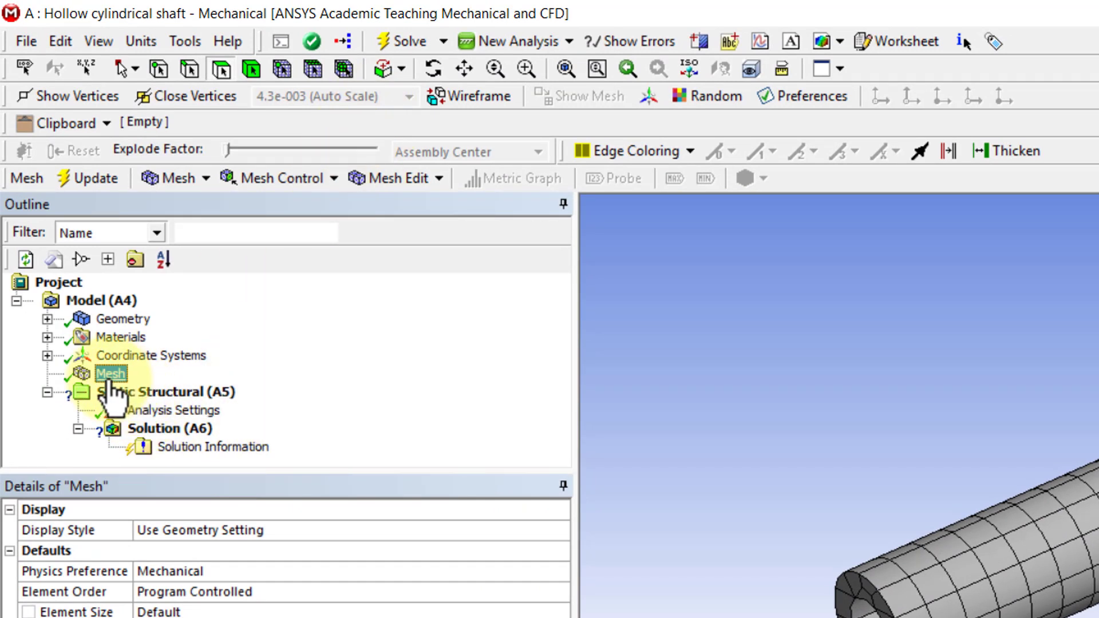
click(333, 179)
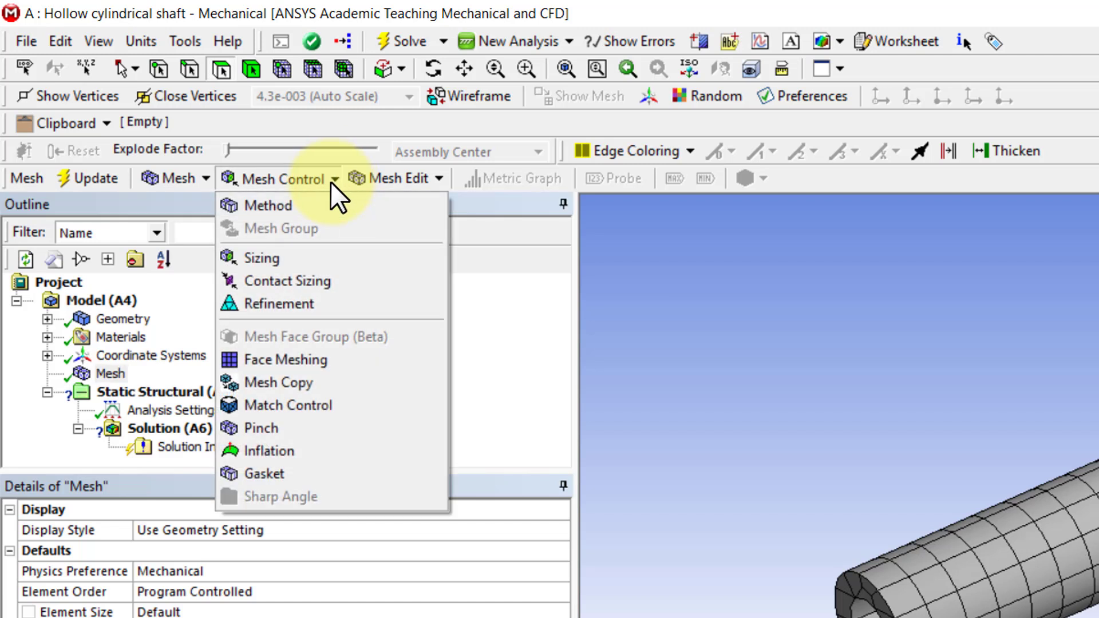
click(311, 257)
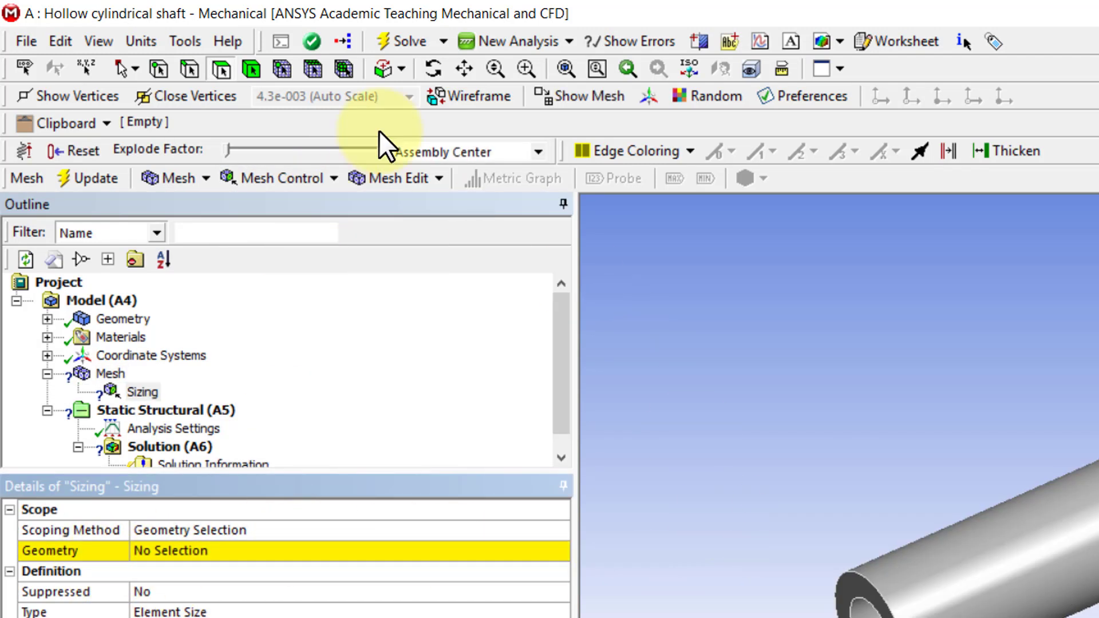
click(222, 70)
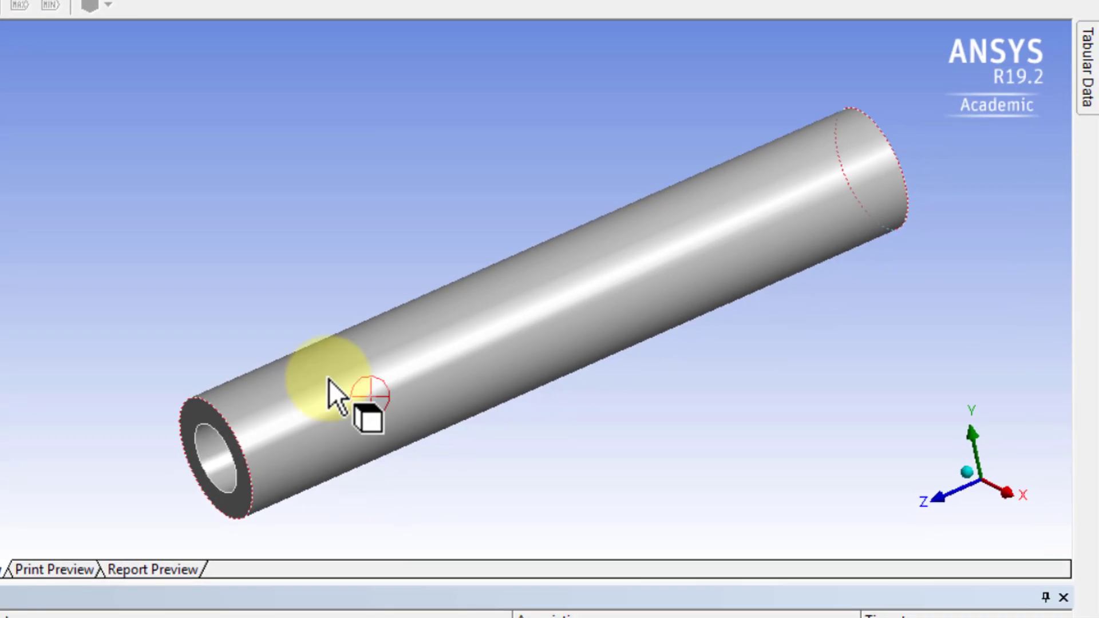
click(331, 380)
mouse_move(337, 455)
middle_down()
mouse_move(412, 441)
mouse_move(346, 456)
middle_up()
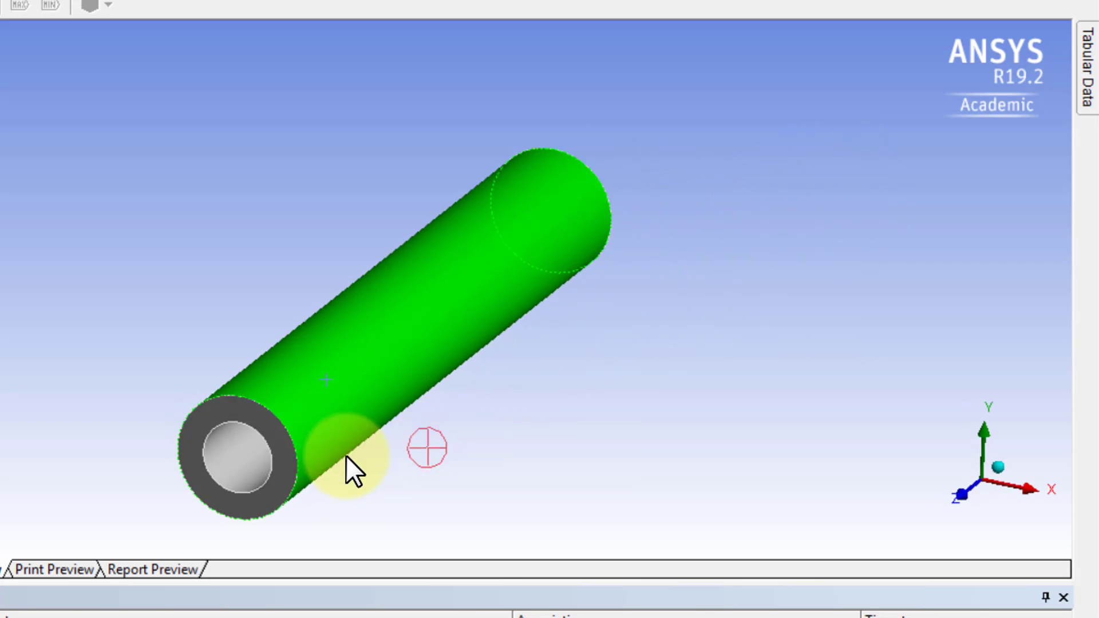
ctrl+click(221, 465)
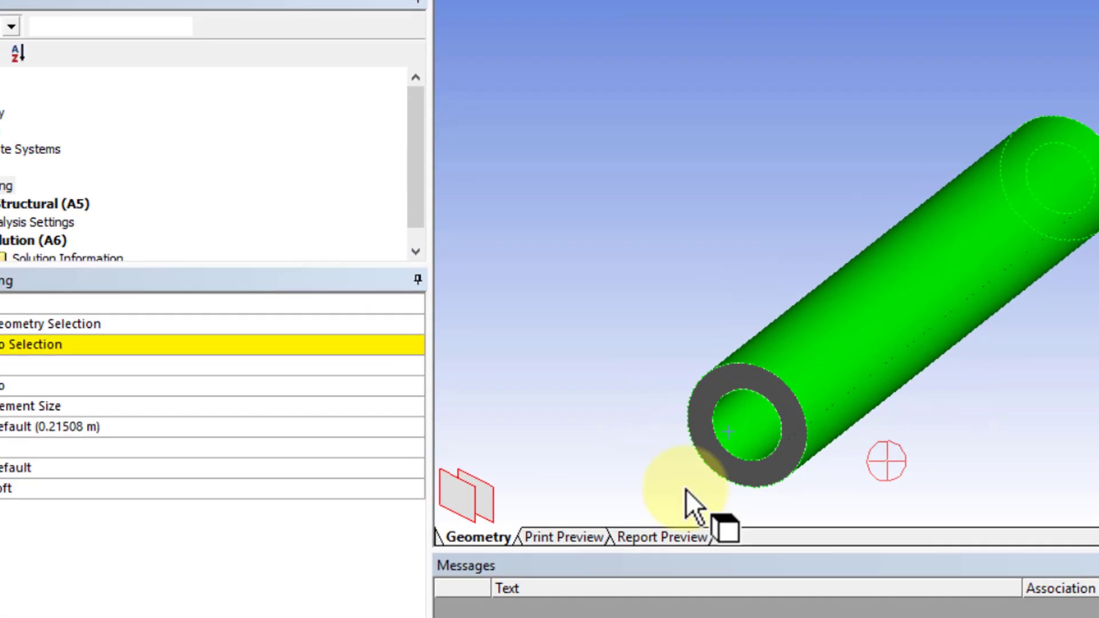
click(129, 345)
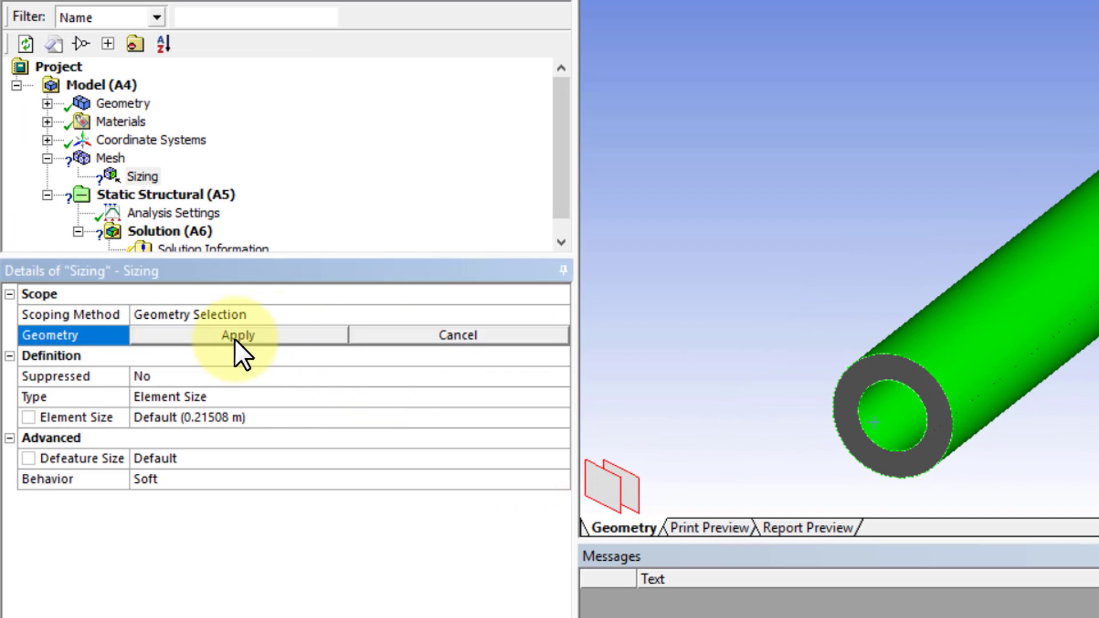
click(235, 338)
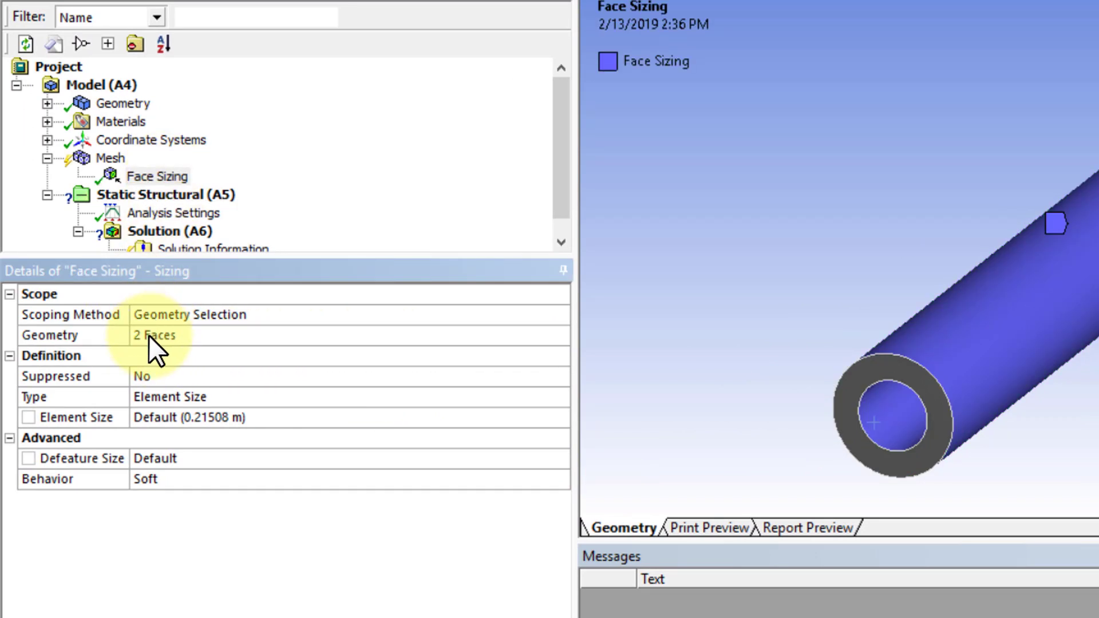
- Set the face sizing's element size to =4.2/6 (0.7 m)
click(166, 417)
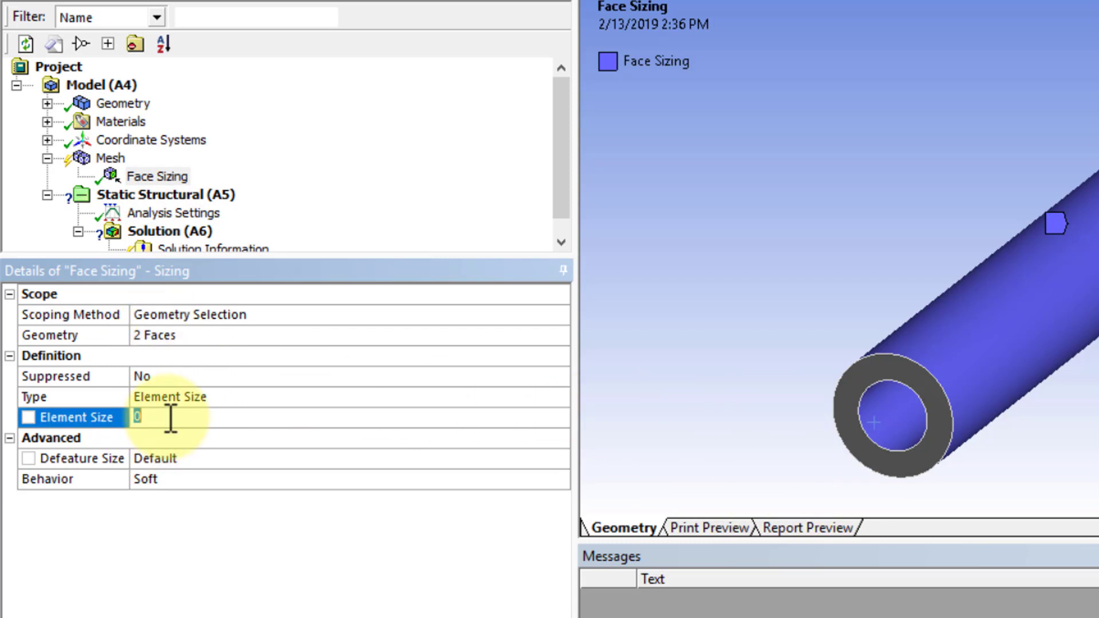
text(=4.2/6)
key(Return)
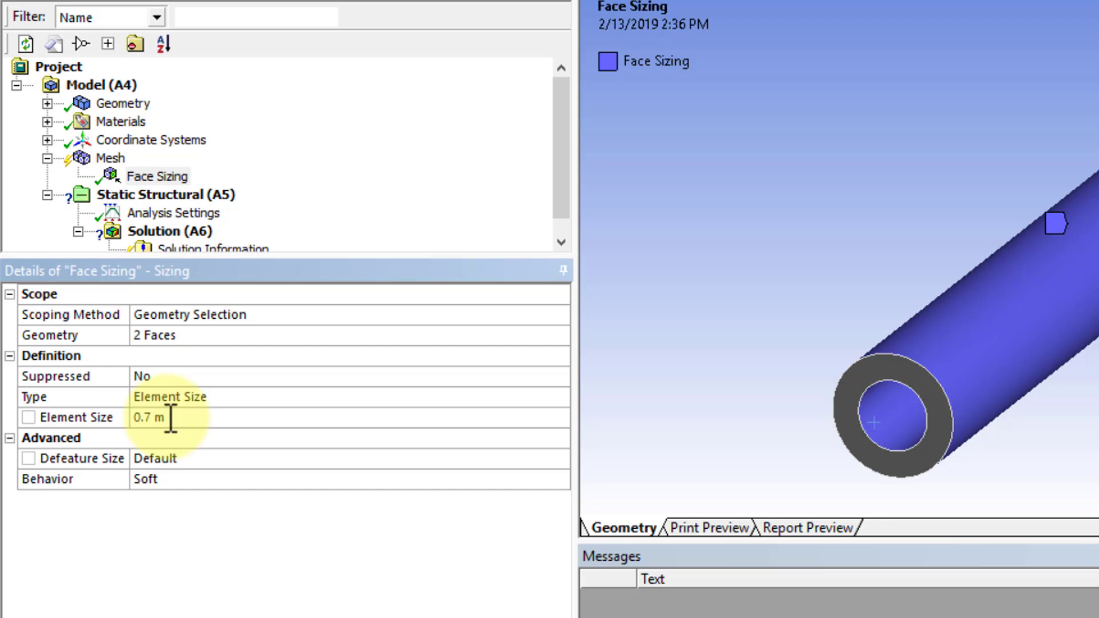
middle_drag(916, 395, 842, 385)
click(724, 180)
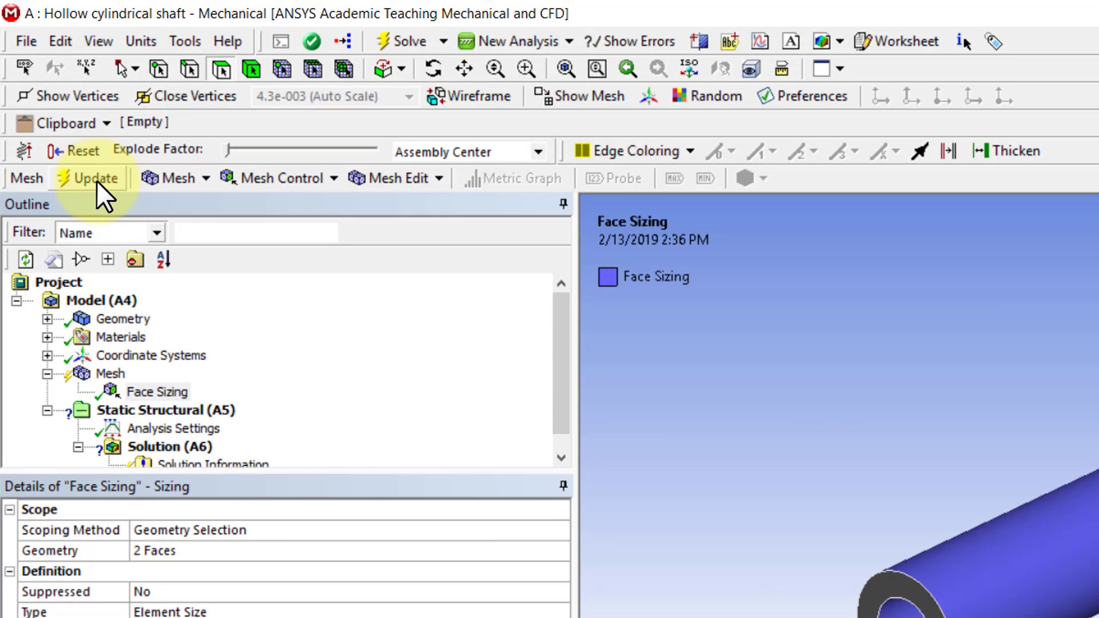
- Update the mesh with the face sizing and display the resulting elements
click(96, 180)
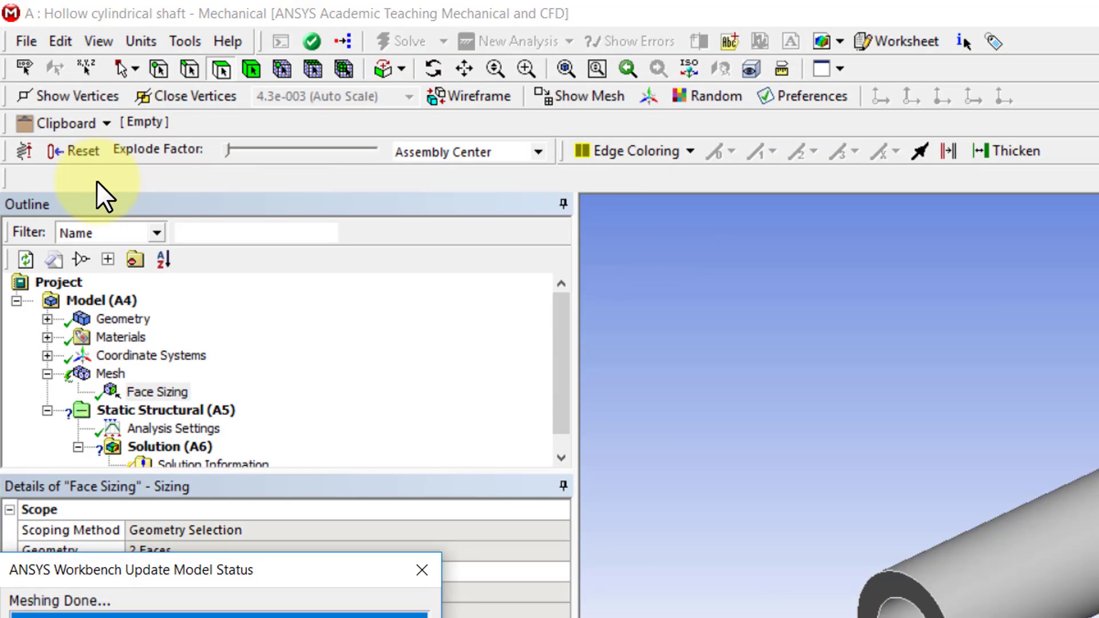
scroll(94, 327, down, 1)
click(110, 356)
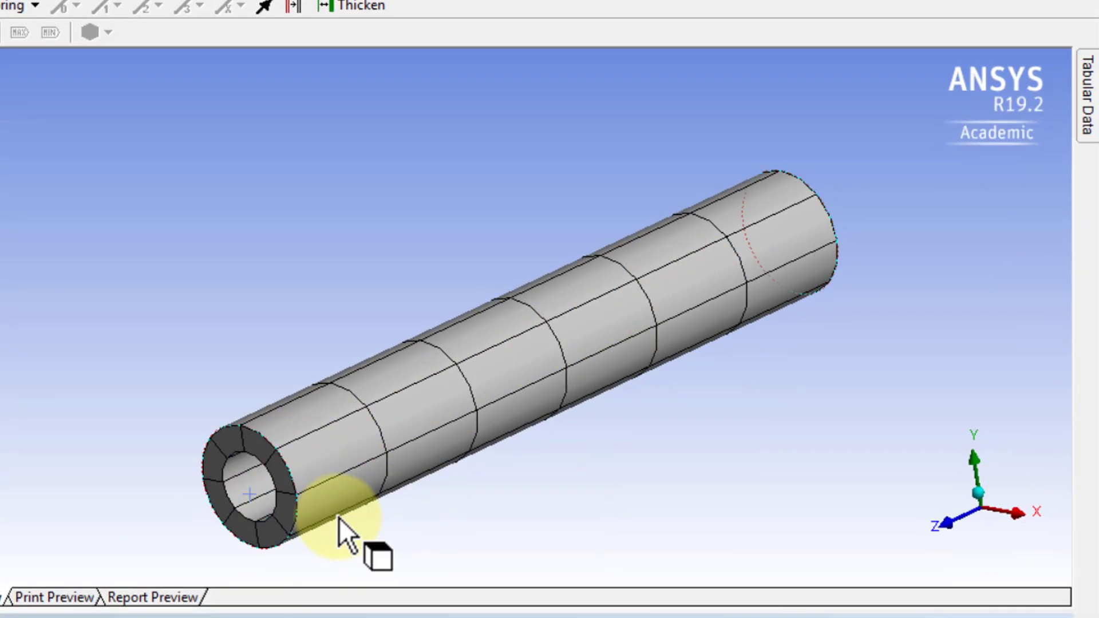
- Use node selection to pick the inner, outer and middle nodes along the uppermost radial element edge on the shaft's end face
middle_drag(338, 518, 359, 462)
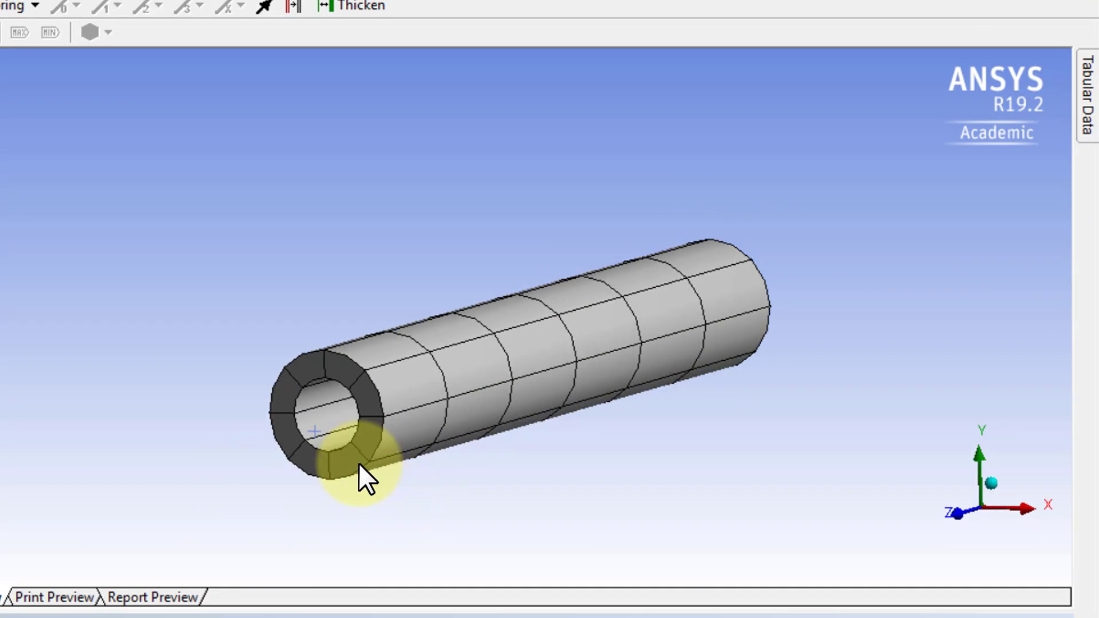
scroll(265, 392, up, 3)
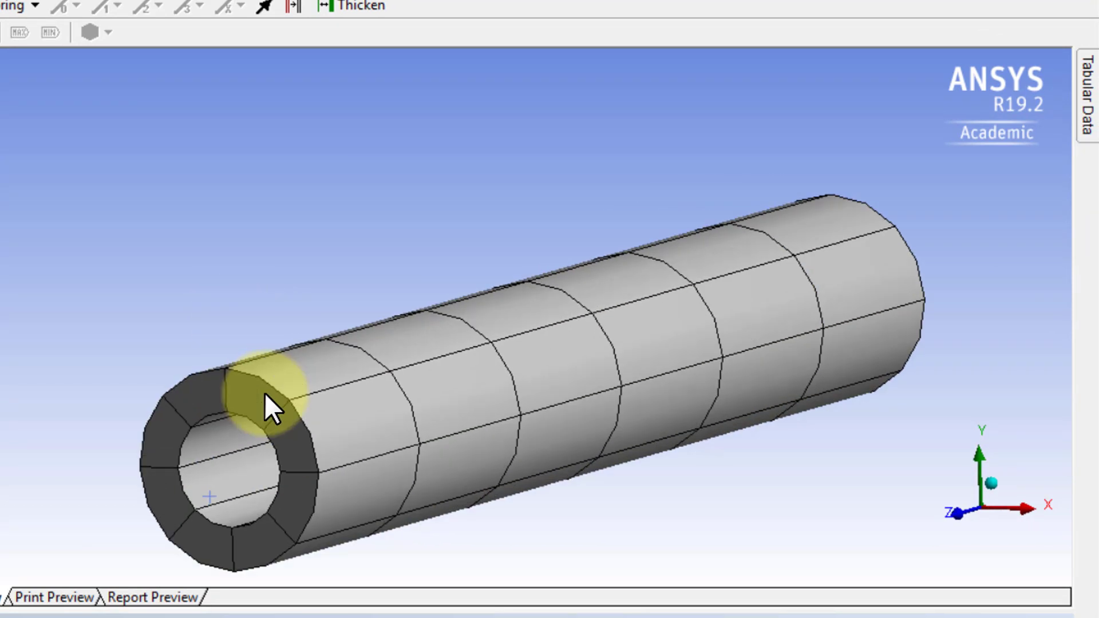
ctrl+middle_drag(226, 462, 401, 342)
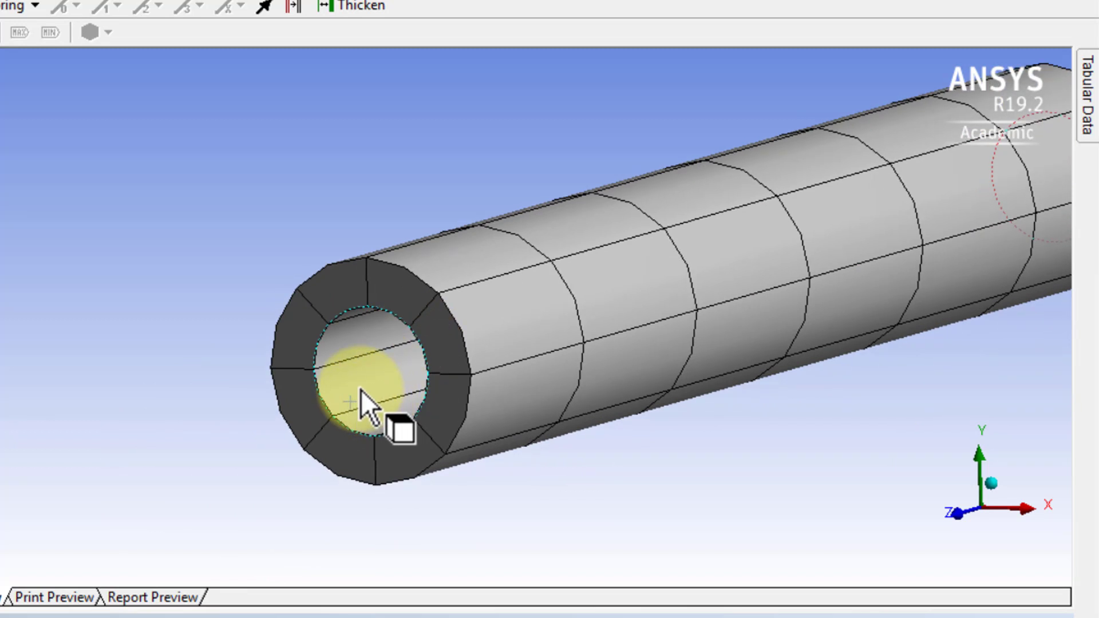
ctrl+middle_drag(363, 402, 391, 379)
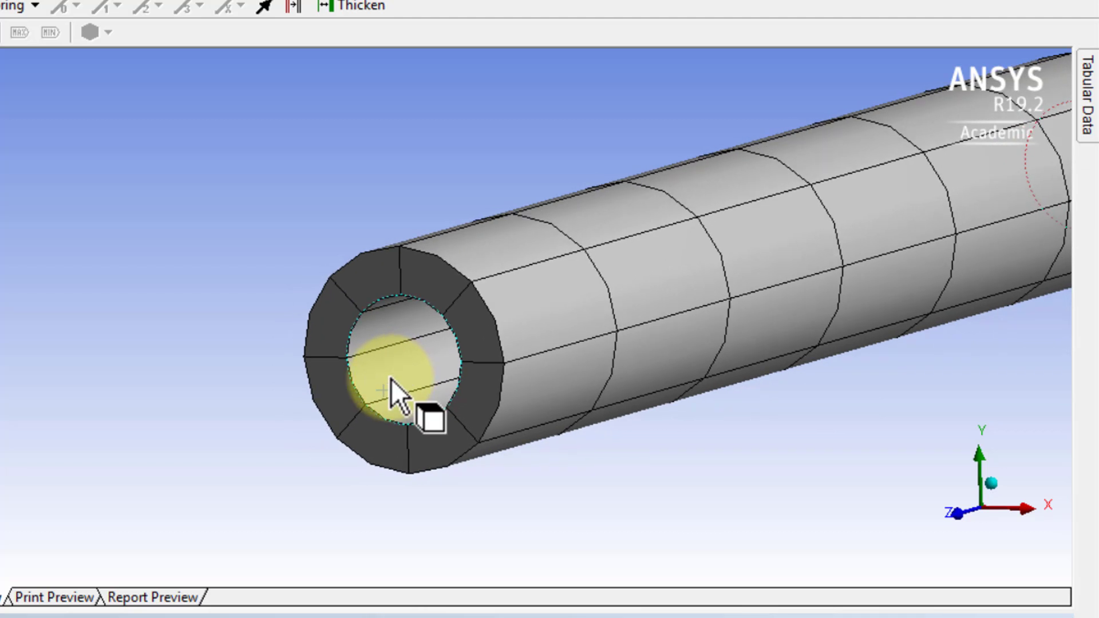
scroll(387, 380, up, 1)
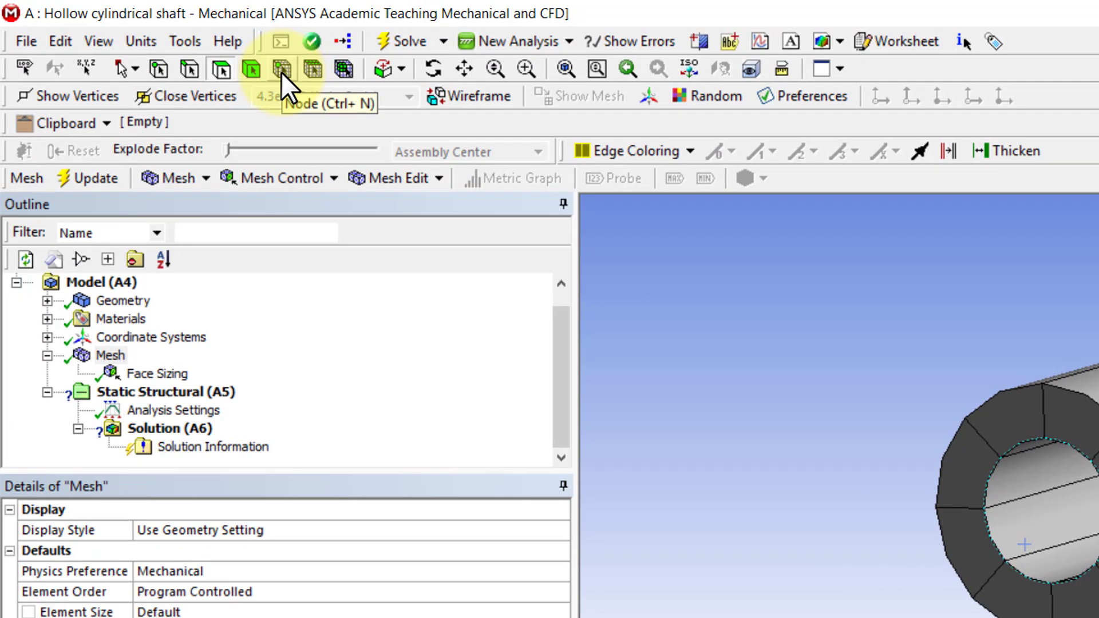
click(281, 72)
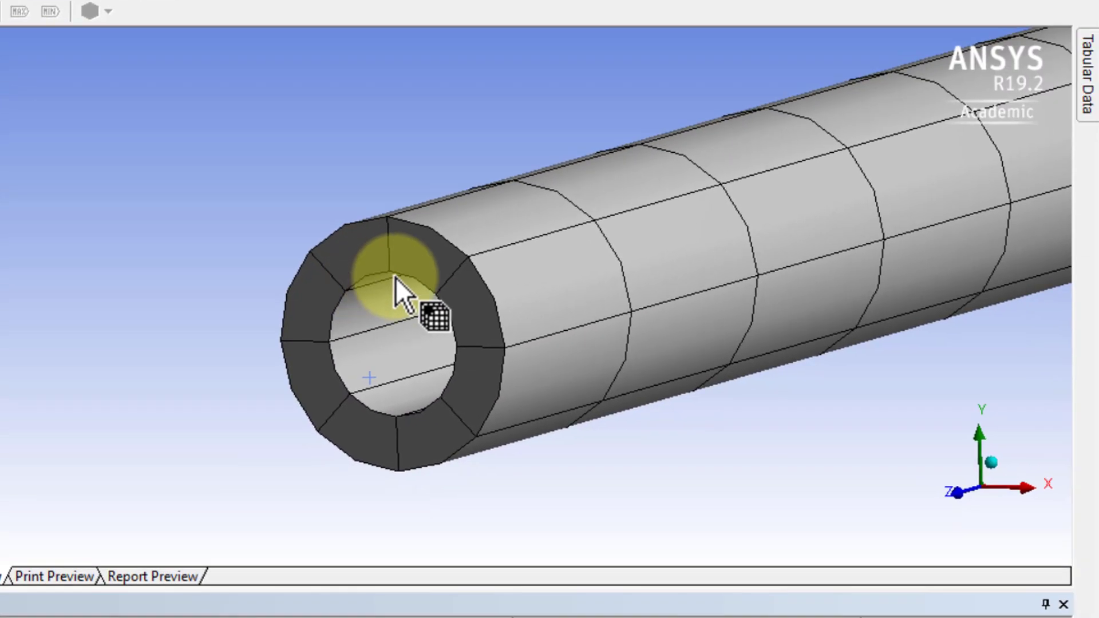
ctrl+click(387, 218)
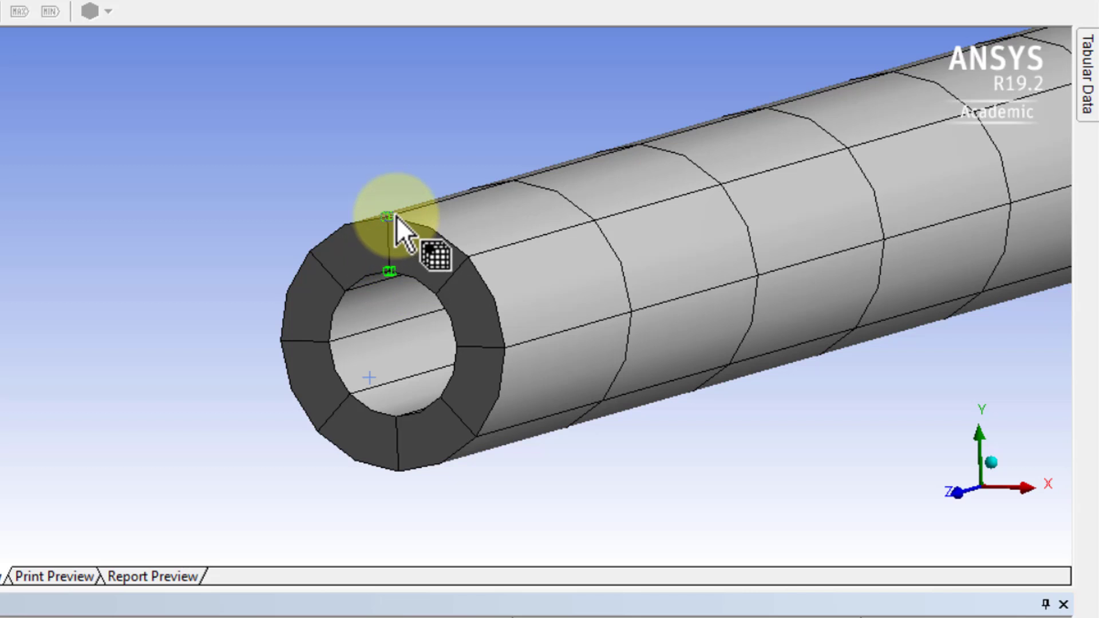
ctrl+click(392, 247)
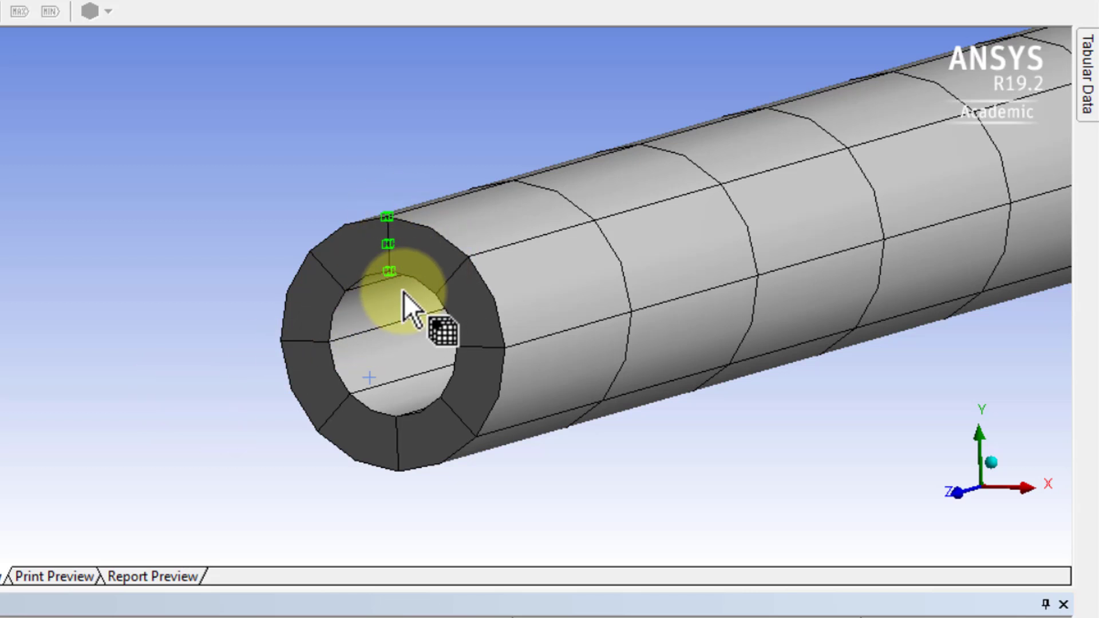
- Select the nodes around the element beside that radial edge on the end face to examine its midside and corner nodes
click(452, 277)
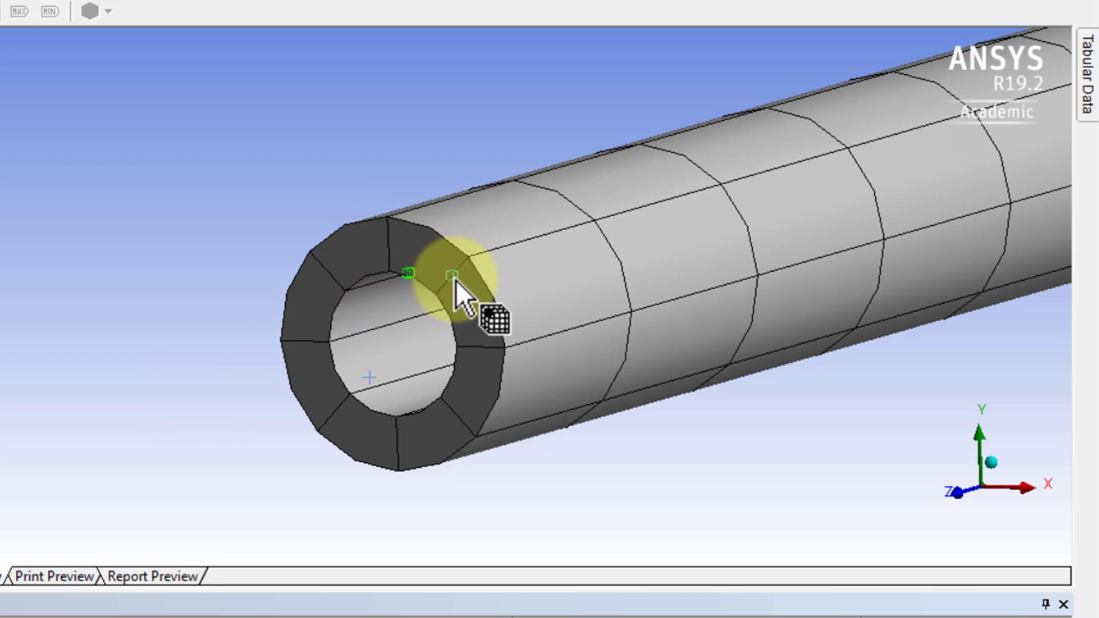
ctrl+click(431, 232)
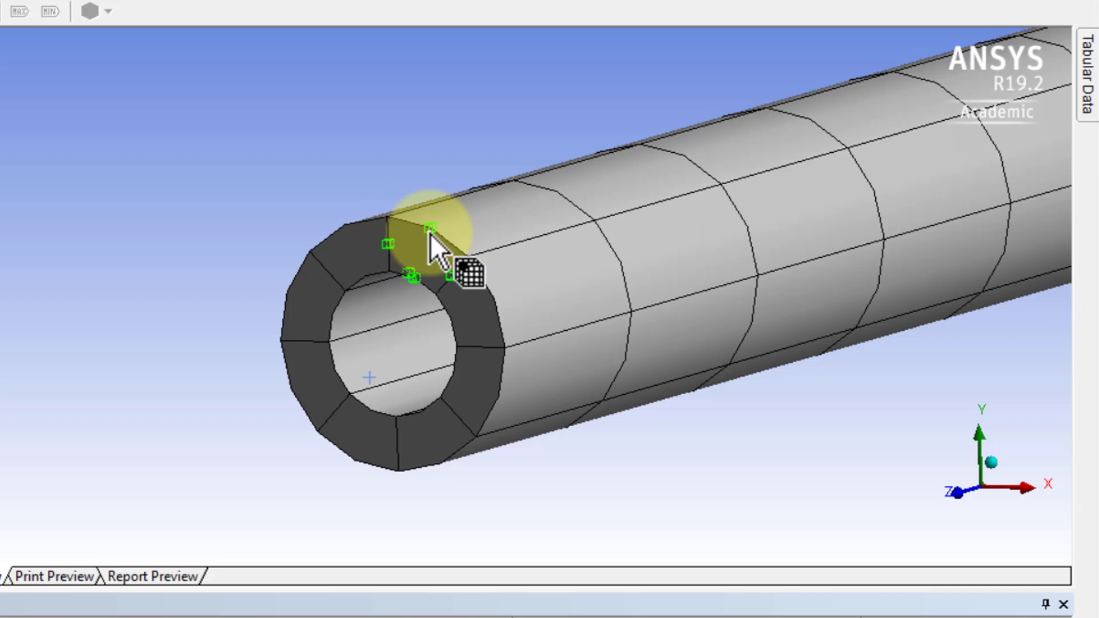
ctrl+click(467, 256)
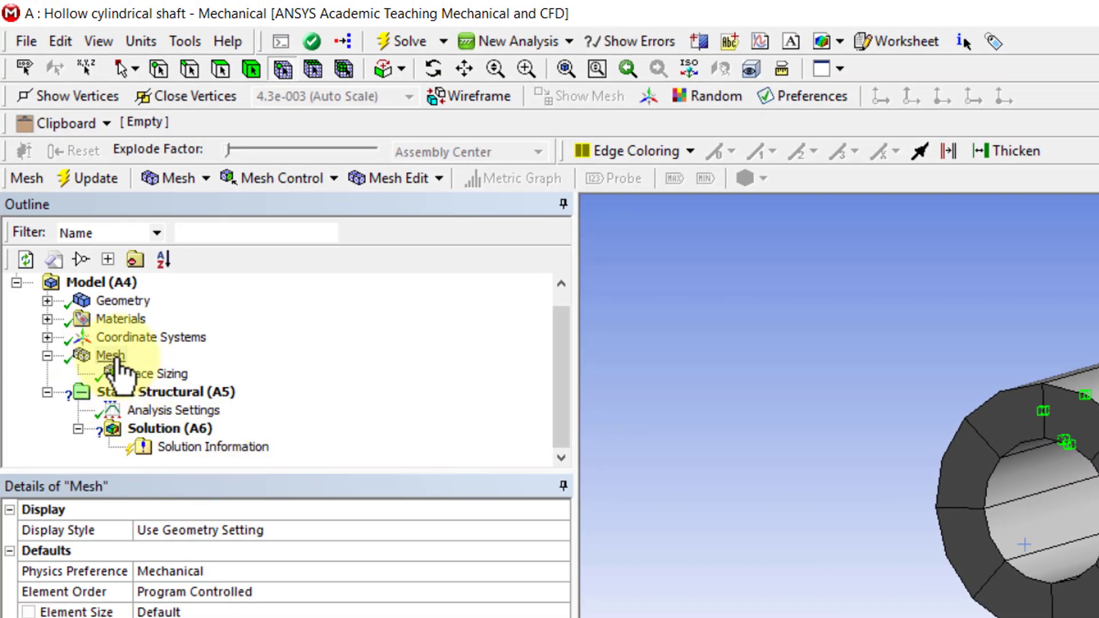
- Set Use Adaptive Sizing to No in the global mesh sizing settings
click(112, 356)
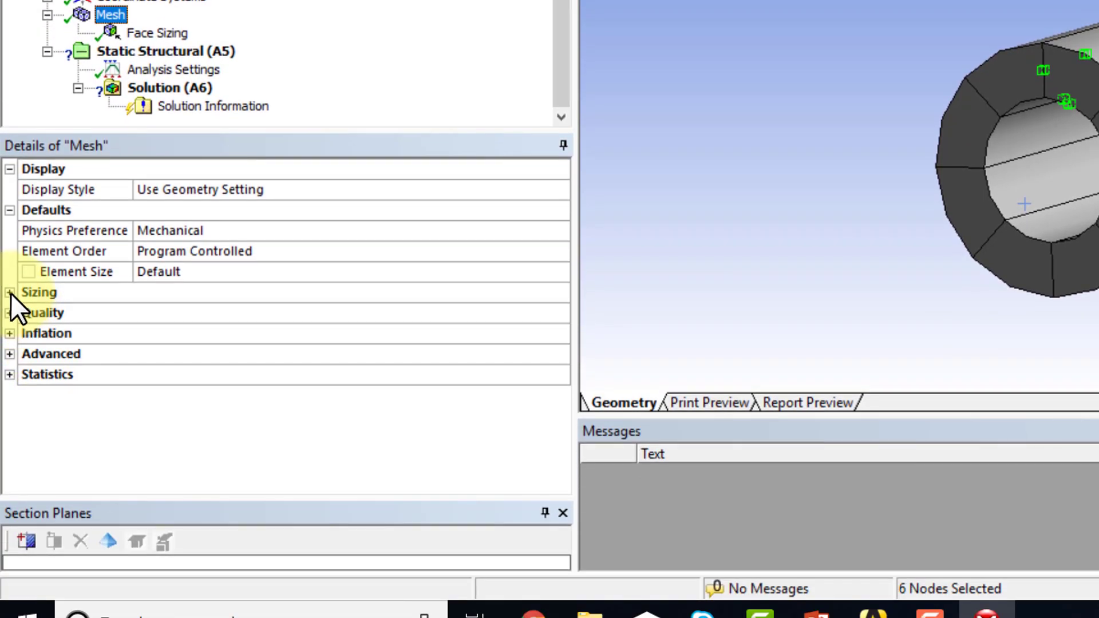
click(10, 292)
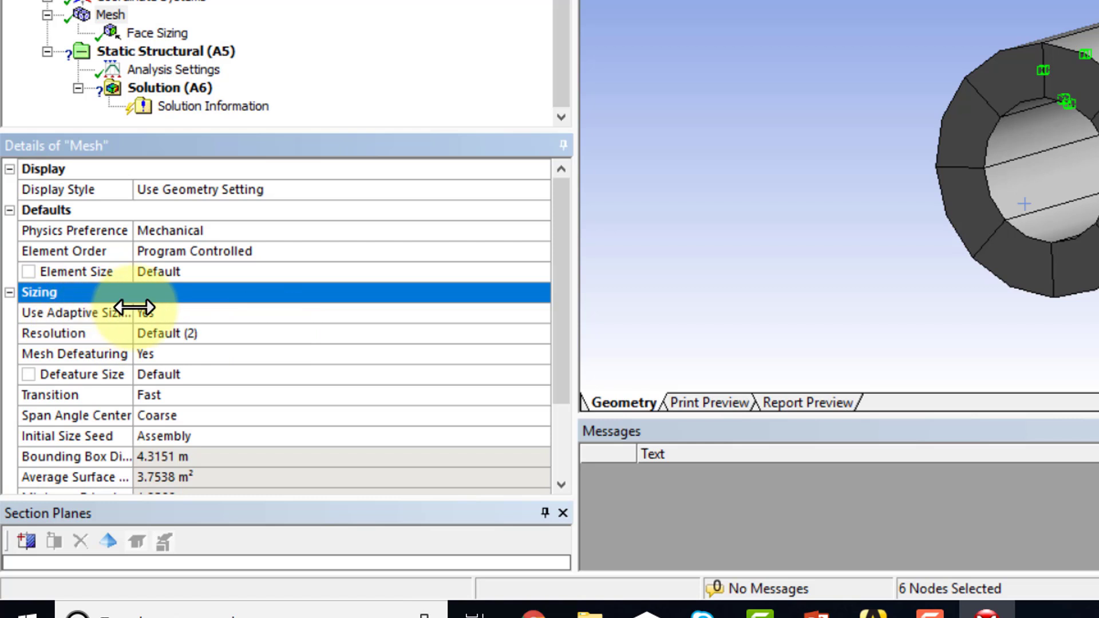
click(540, 314)
click(541, 312)
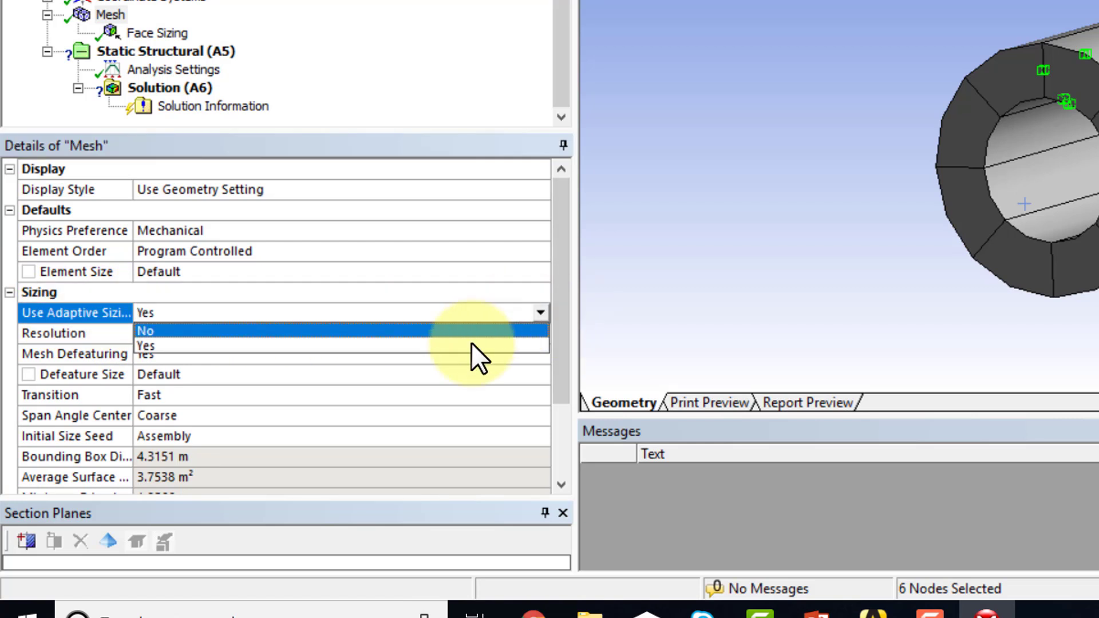
click(473, 334)
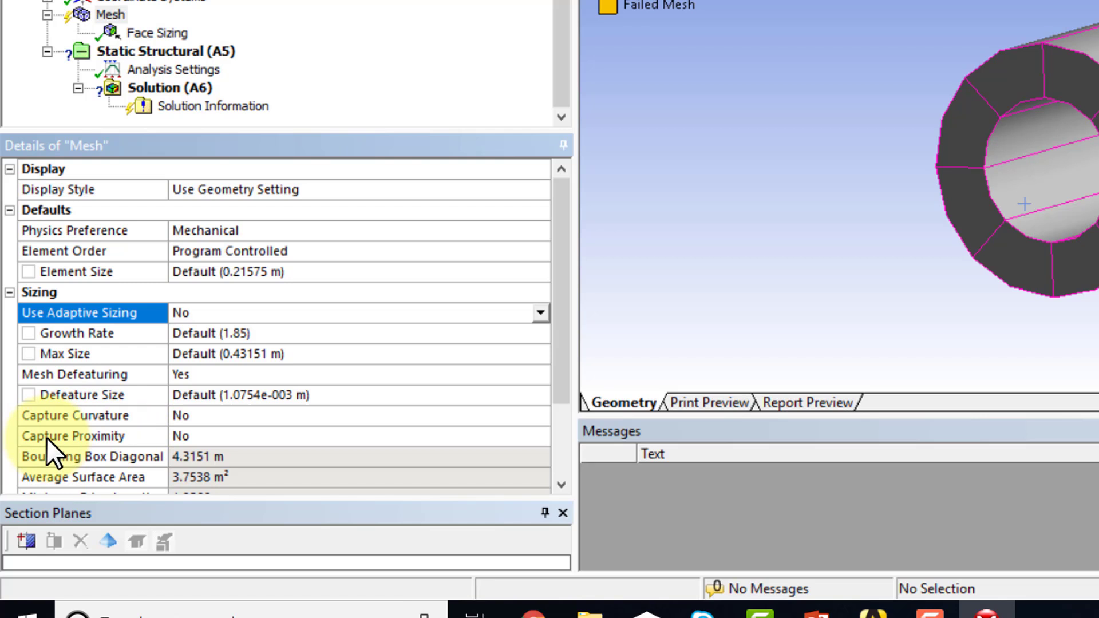
- Set Capture Proximity to Yes for the mesh and update it
click(277, 441)
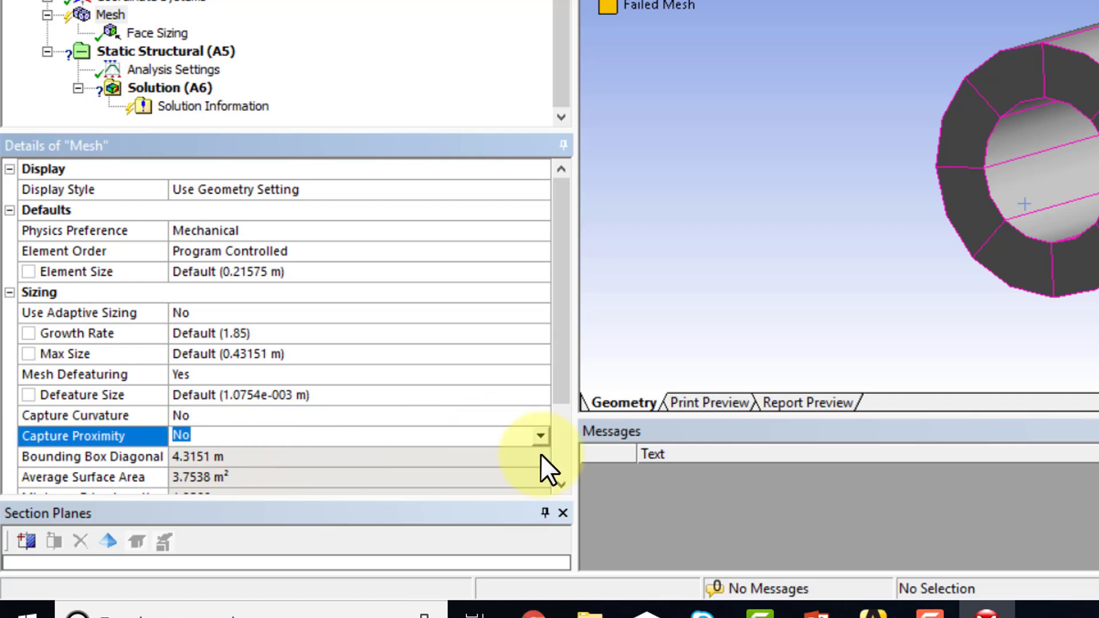
click(540, 439)
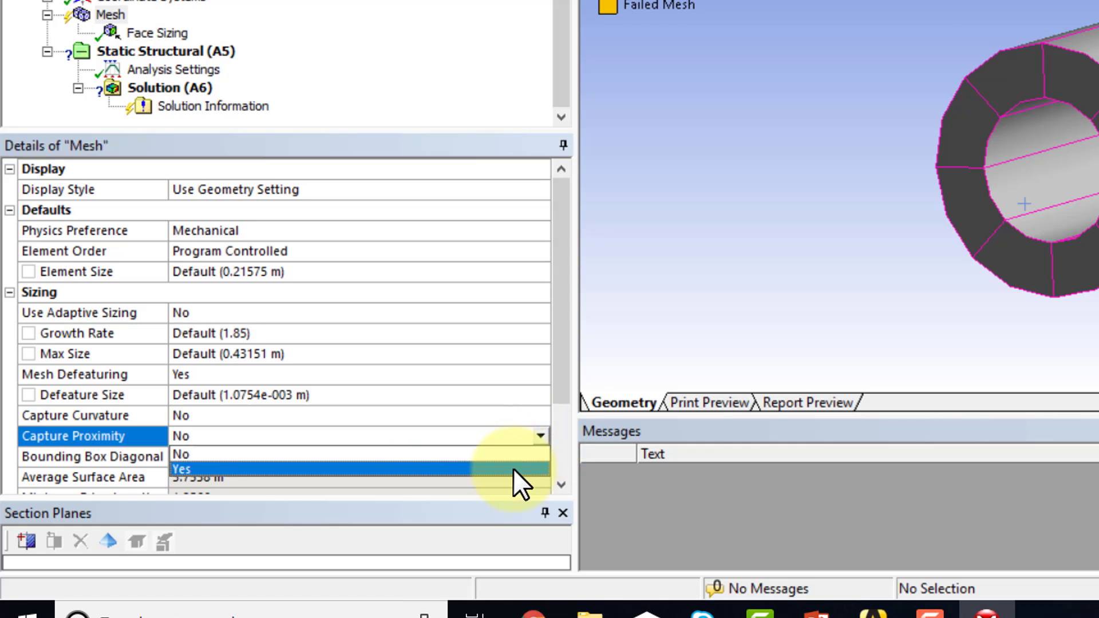
click(513, 469)
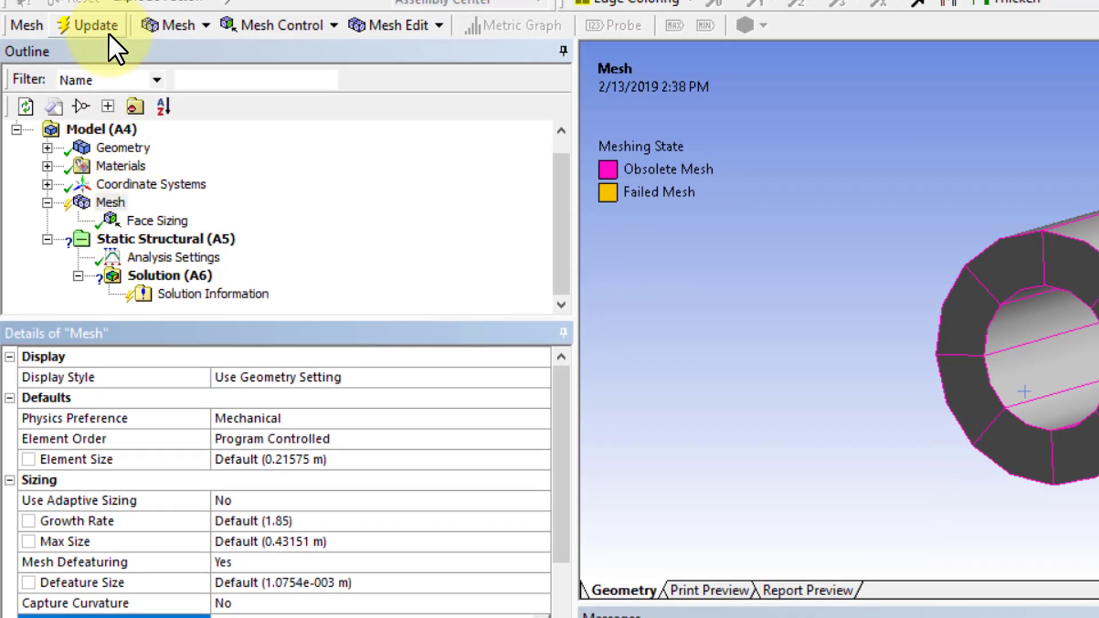
click(111, 25)
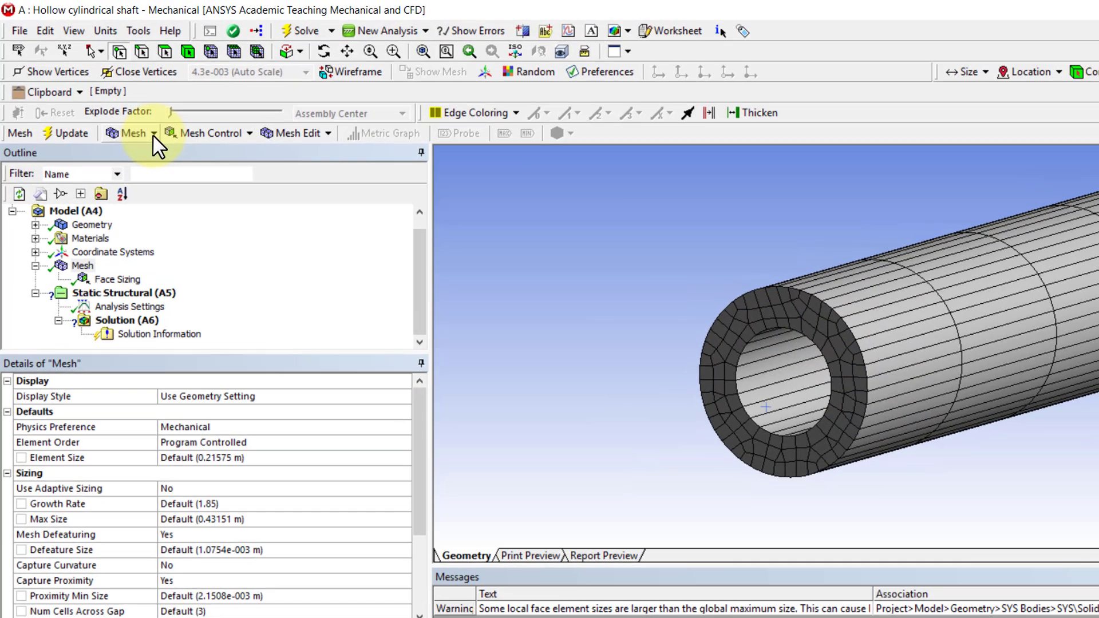
- Add a mapped Face Meshing control scoped to the two annular end faces of the shaft
click(129, 112)
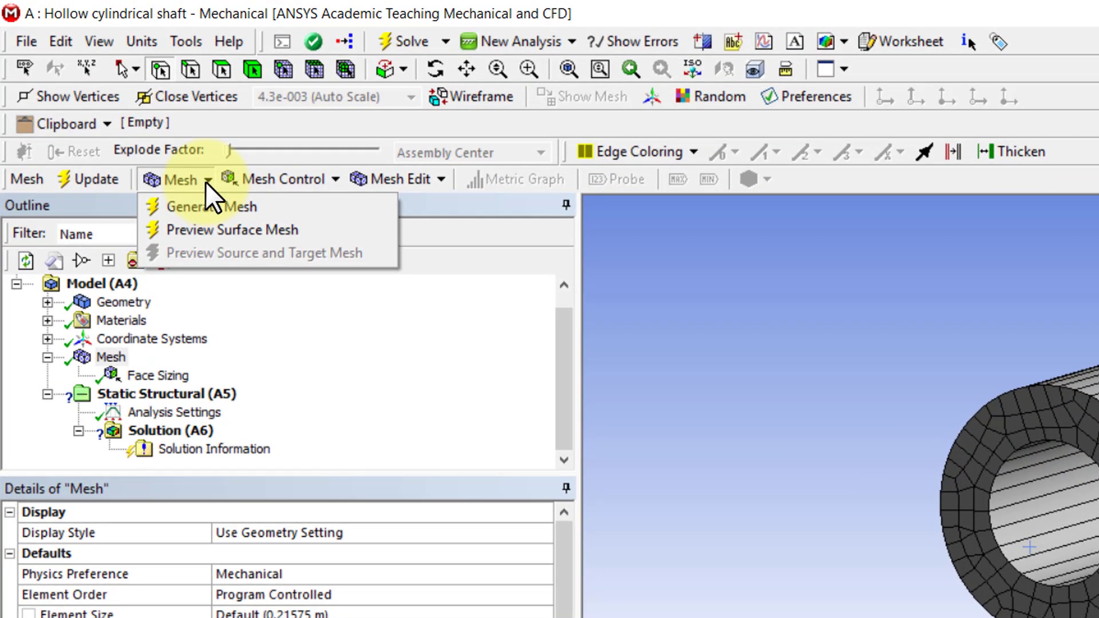
click(334, 179)
click(336, 180)
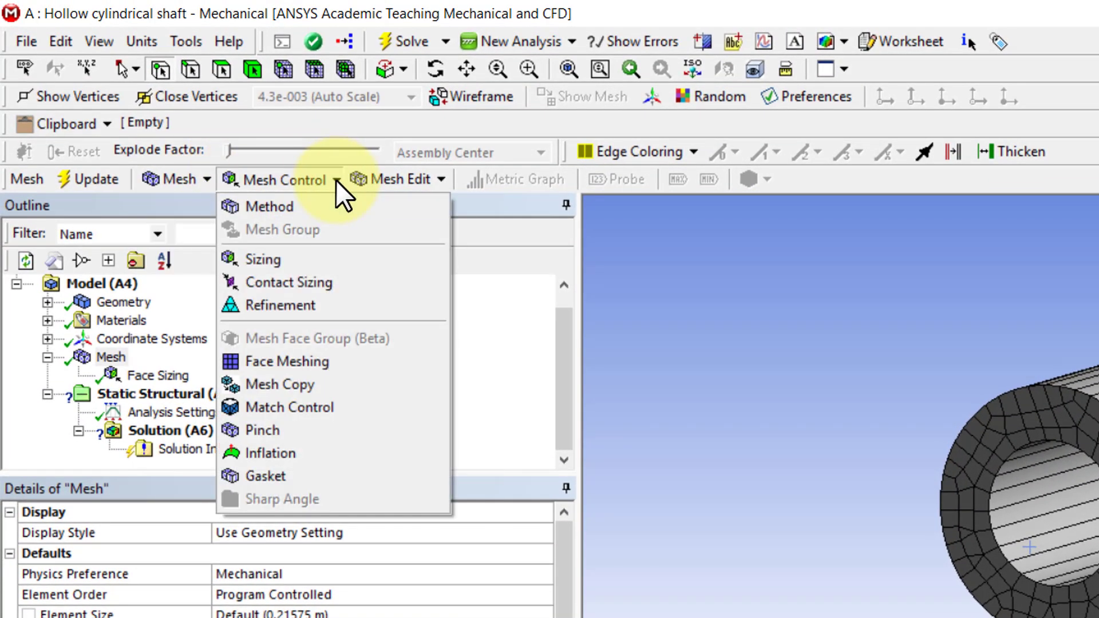
click(317, 363)
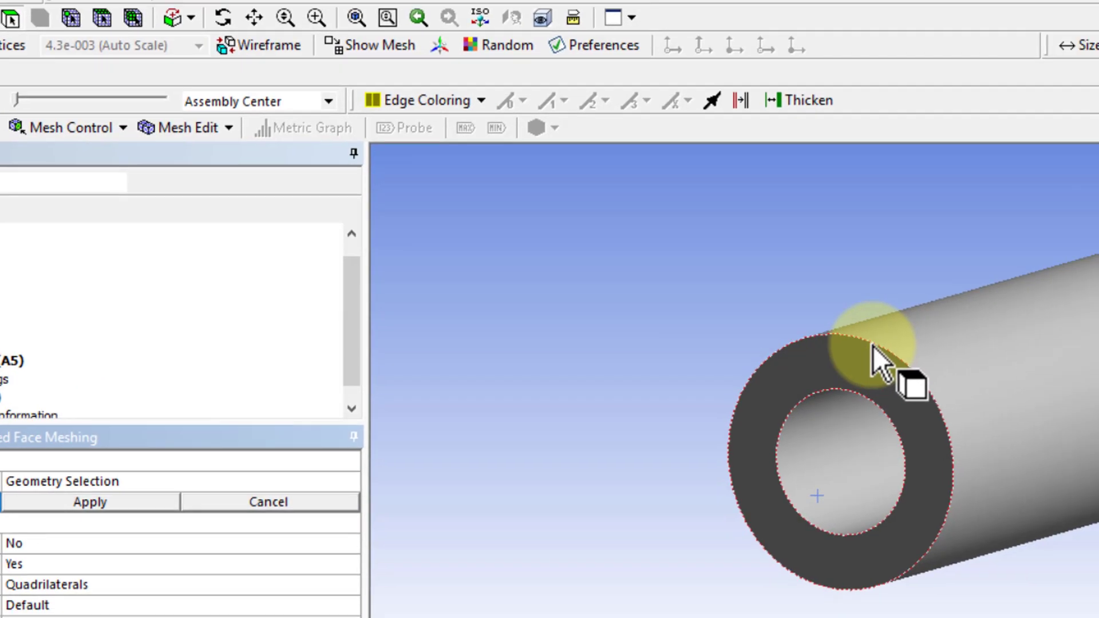
click(1071, 424)
scroll(530, 489, down, 5)
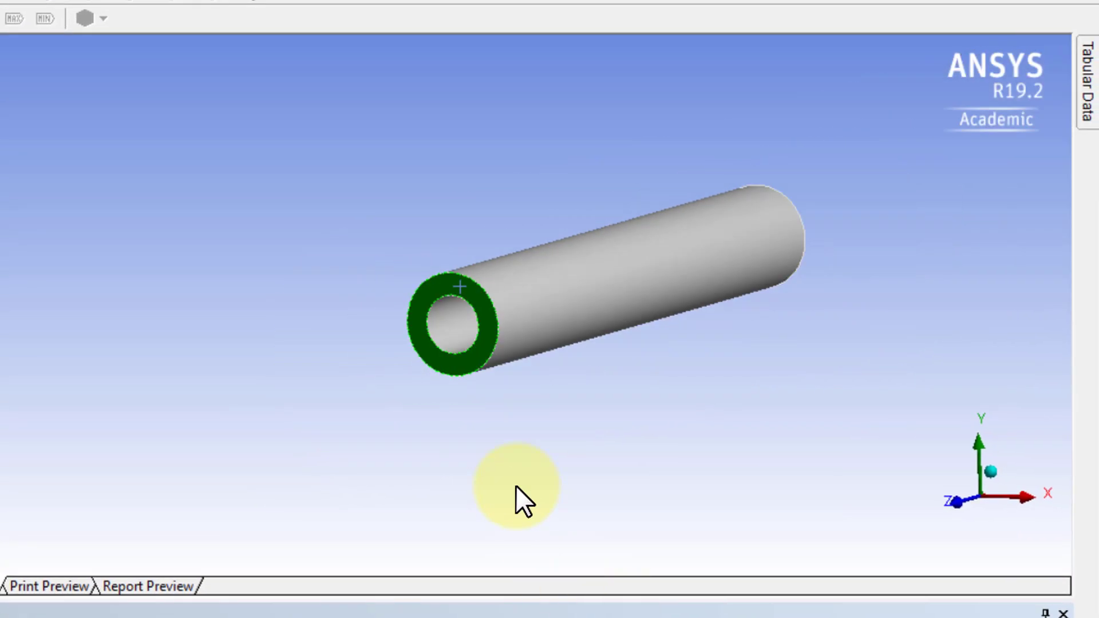
ctrl+middle_drag(581, 461, 626, 331)
click(649, 269)
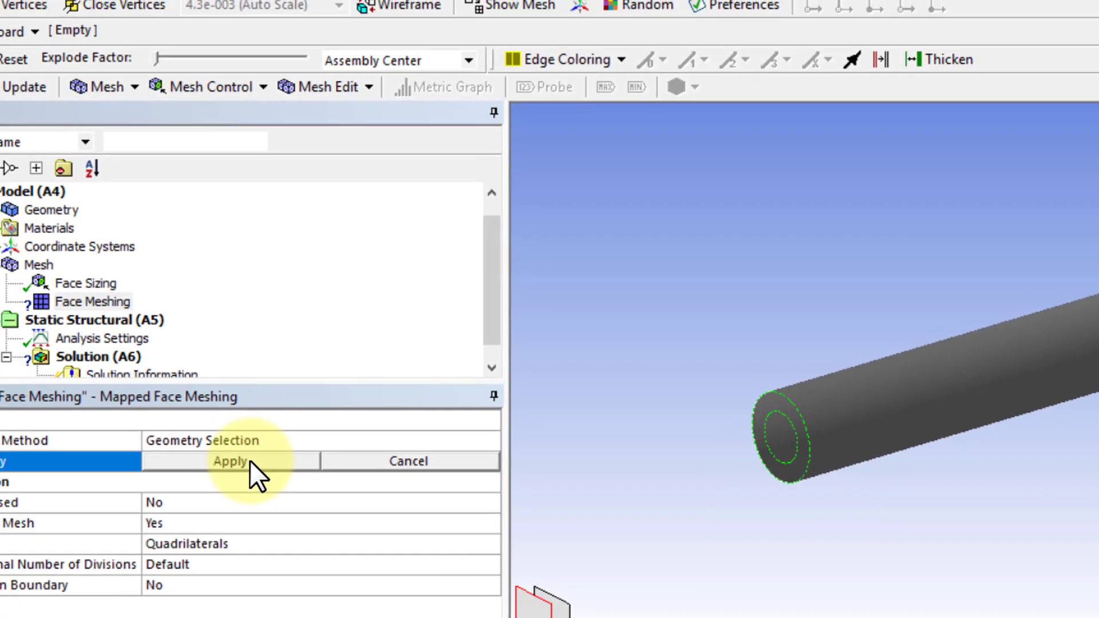
click(250, 460)
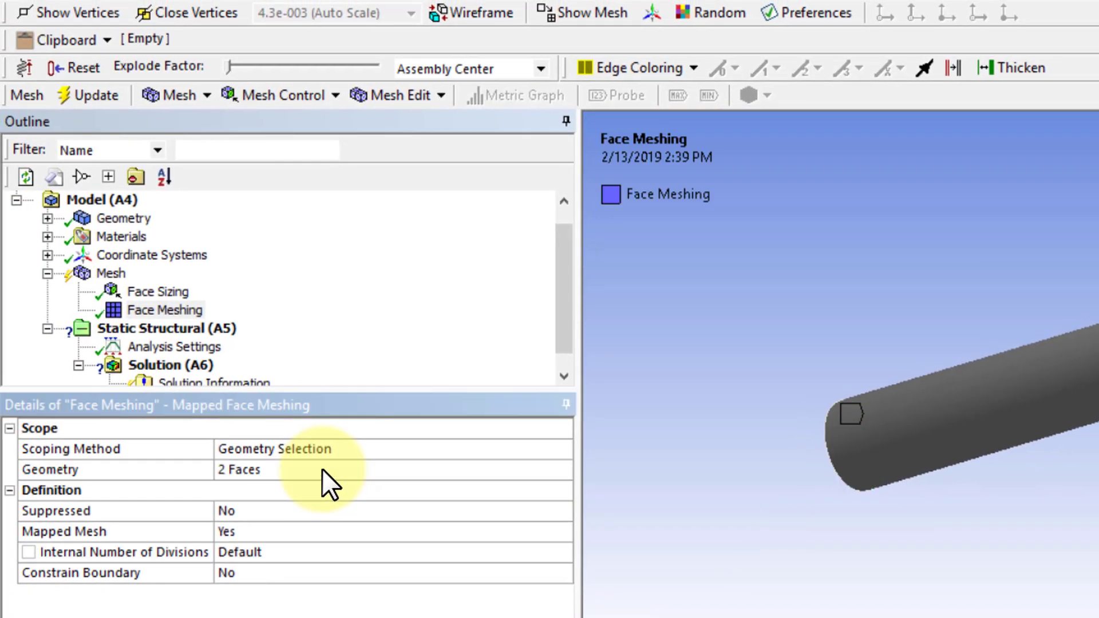
- Update the mesh and display it to examine the mapped element pattern on the shaft's end face
click(96, 96)
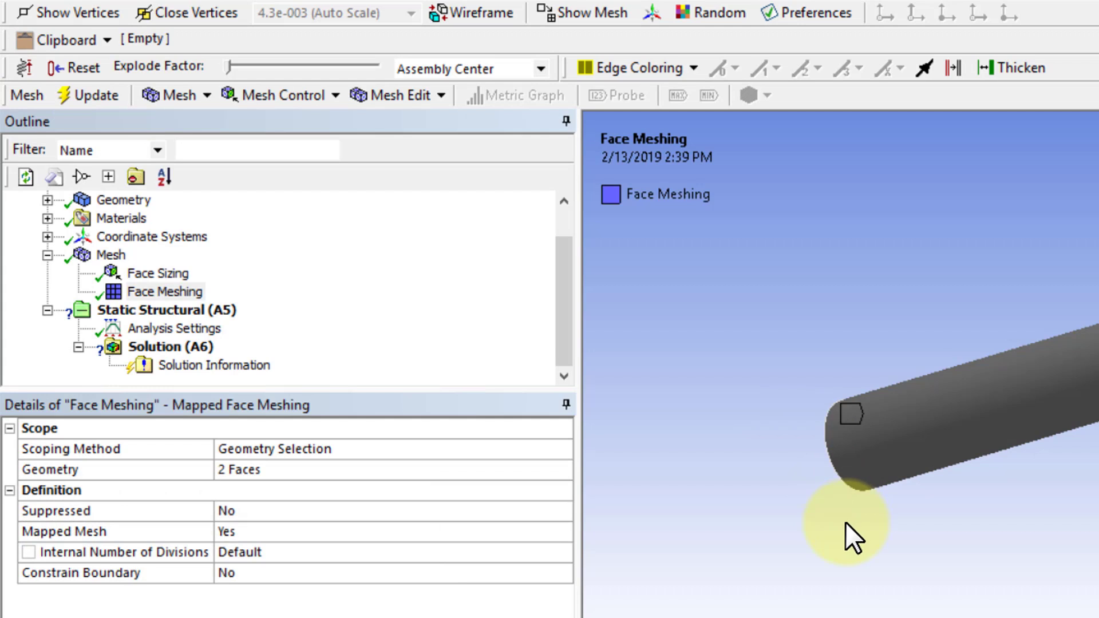
middle_drag(854, 538, 1047, 526)
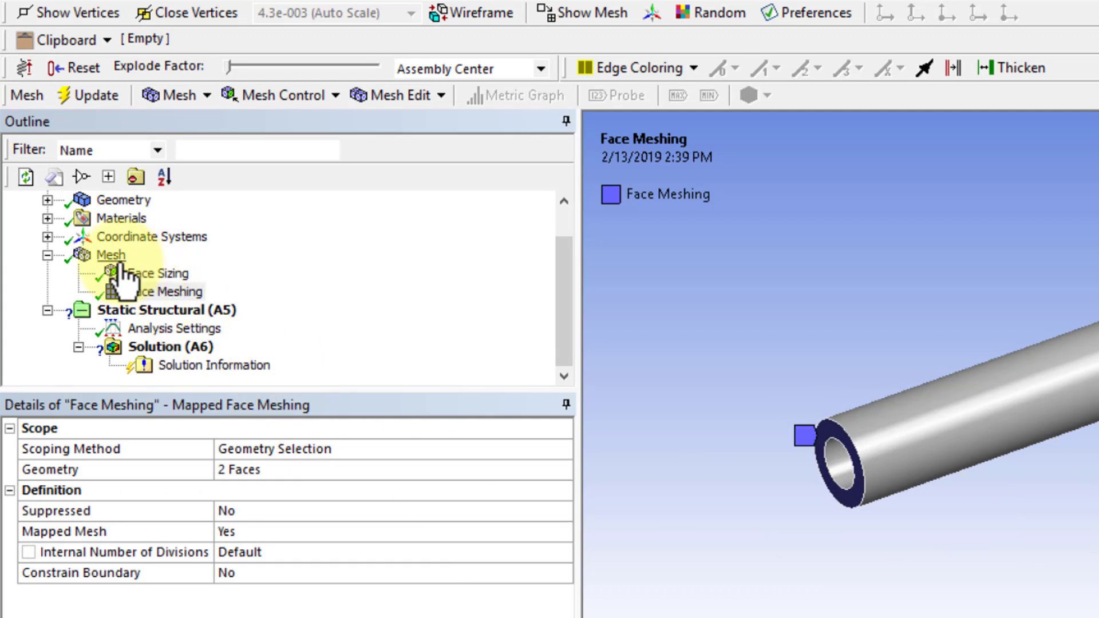
click(110, 255)
middle_drag(744, 539, 854, 384)
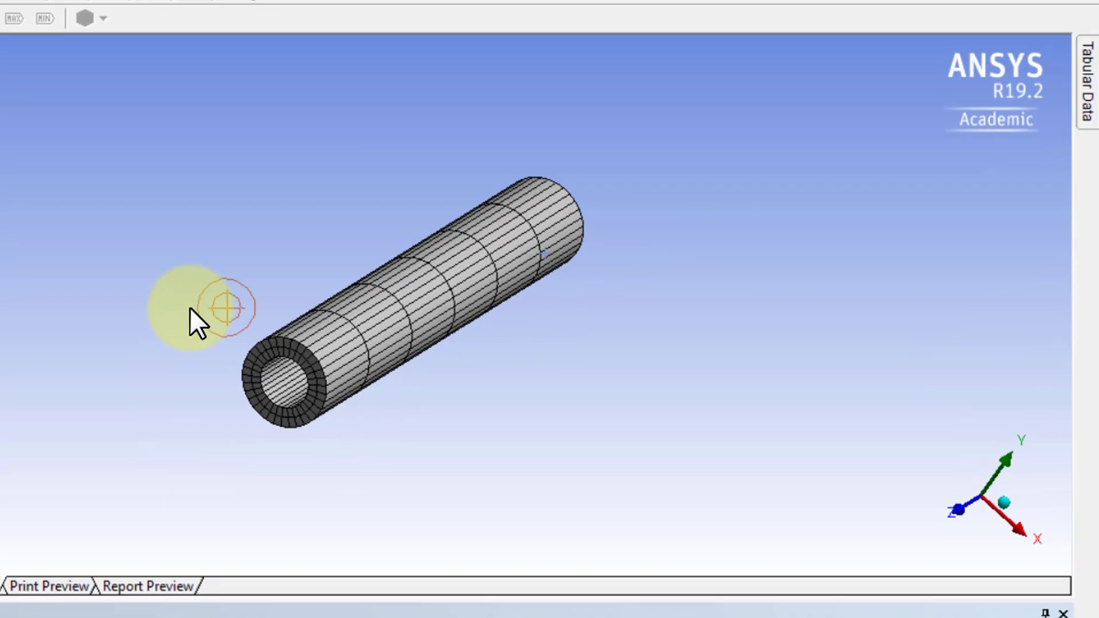
scroll(381, 467, up, 3)
scroll(410, 449, up, 1)
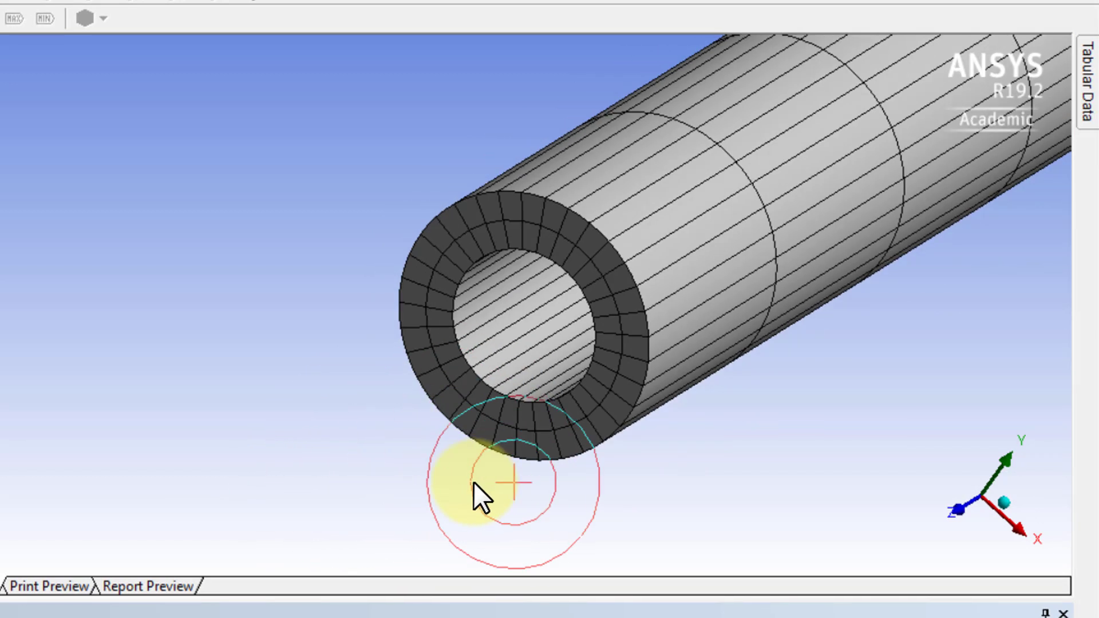
mouse_move(473, 482)
middle_down()
mouse_move(479, 462)
mouse_move(466, 491)
middle_up()
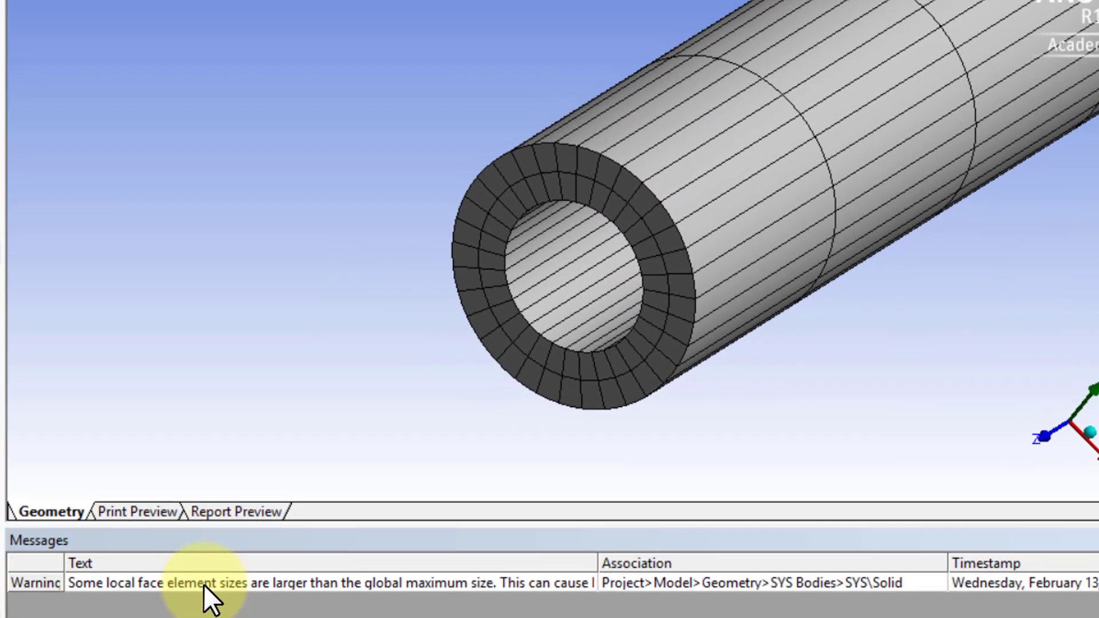
- Read the full mesh warning about local face element sizes, close it, and check the elements along the outer surface
double_click(206, 582)
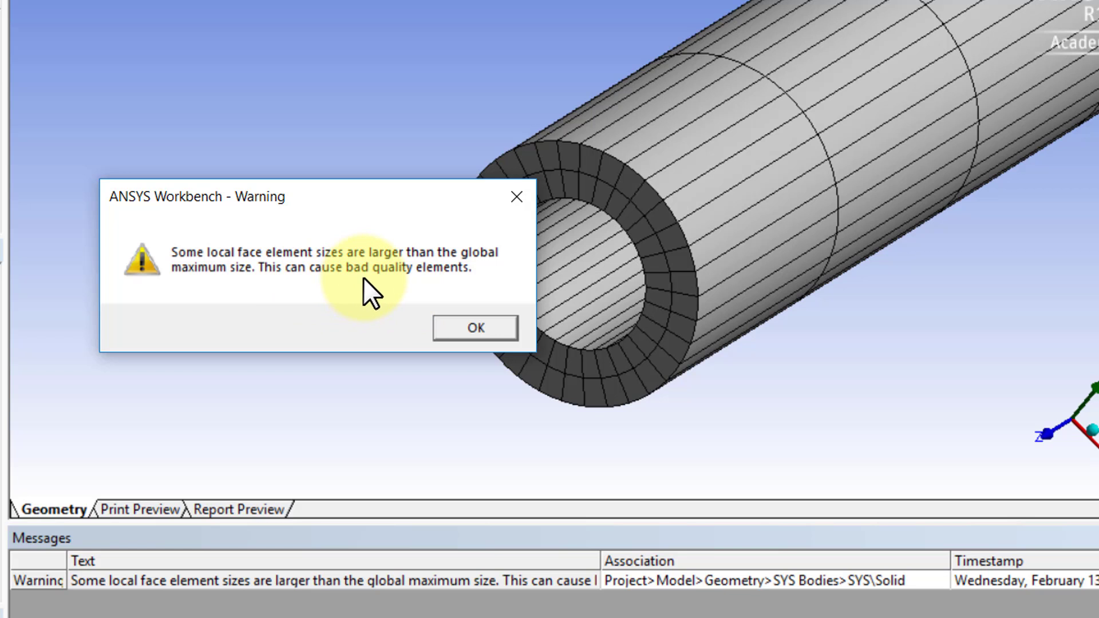
click(518, 194)
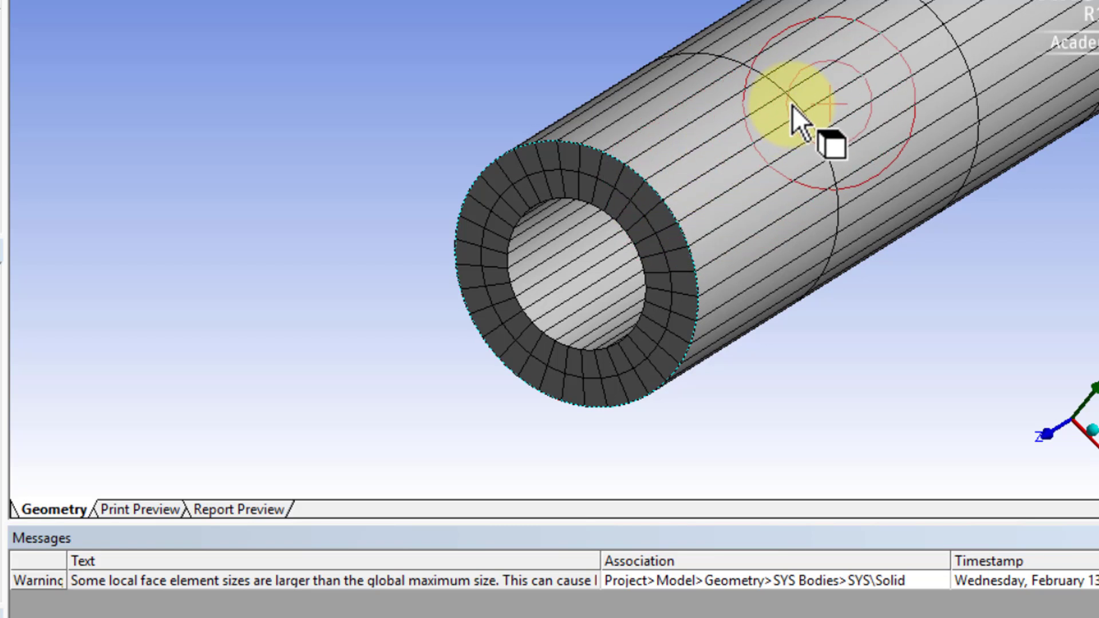
click(793, 106)
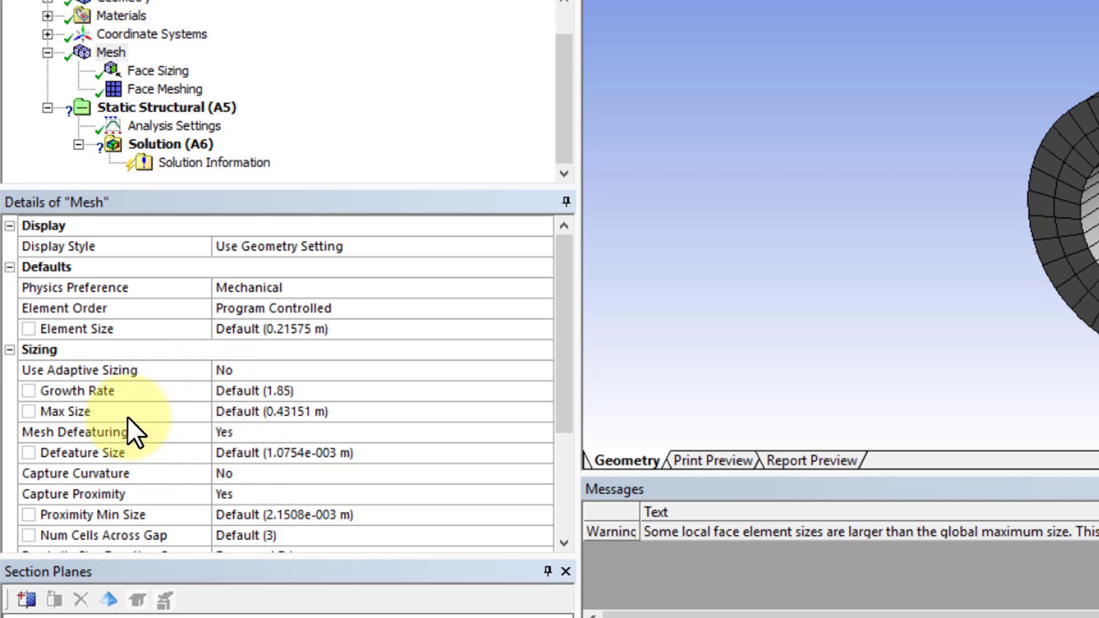
- Set the global mesh Max Size to 0.8 m and update the mesh
click(270, 414)
text(0.)
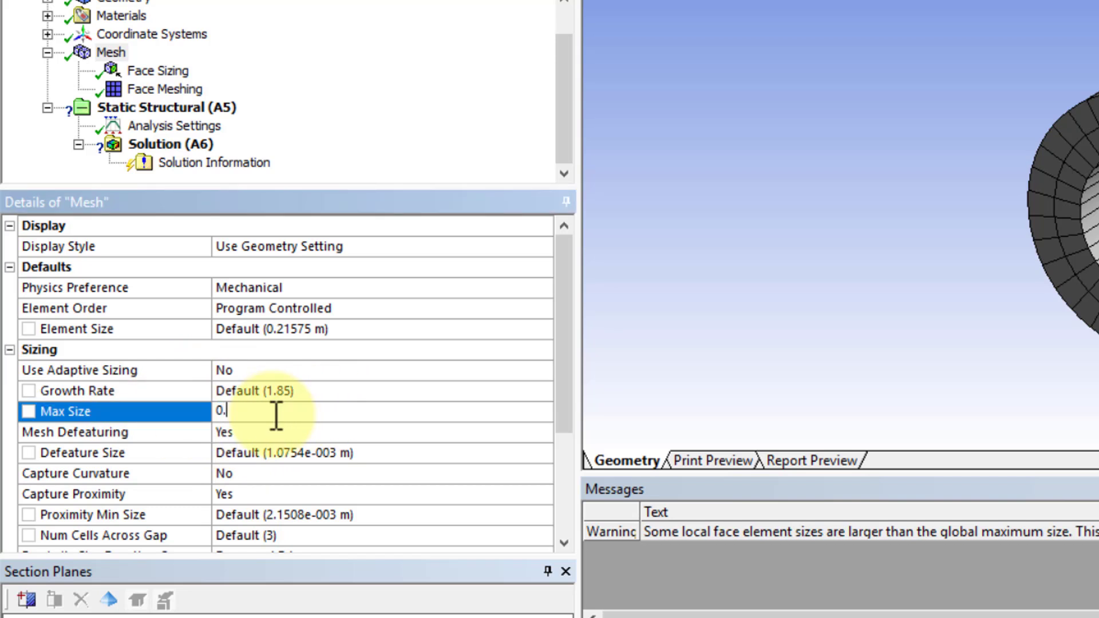
click(746, 343)
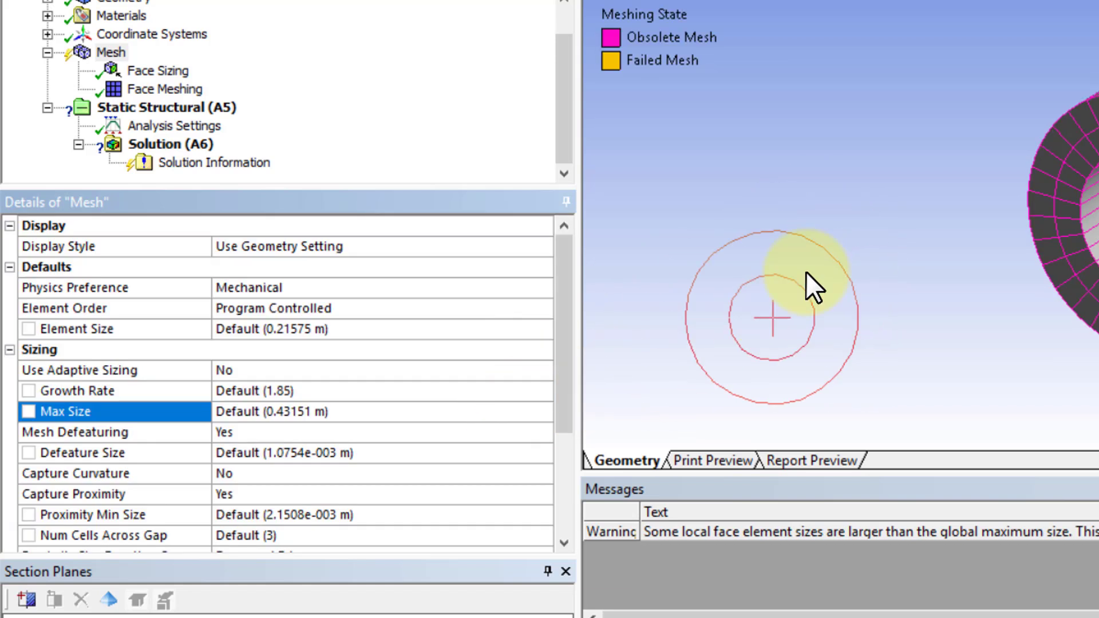
click(241, 415)
text(0.1)
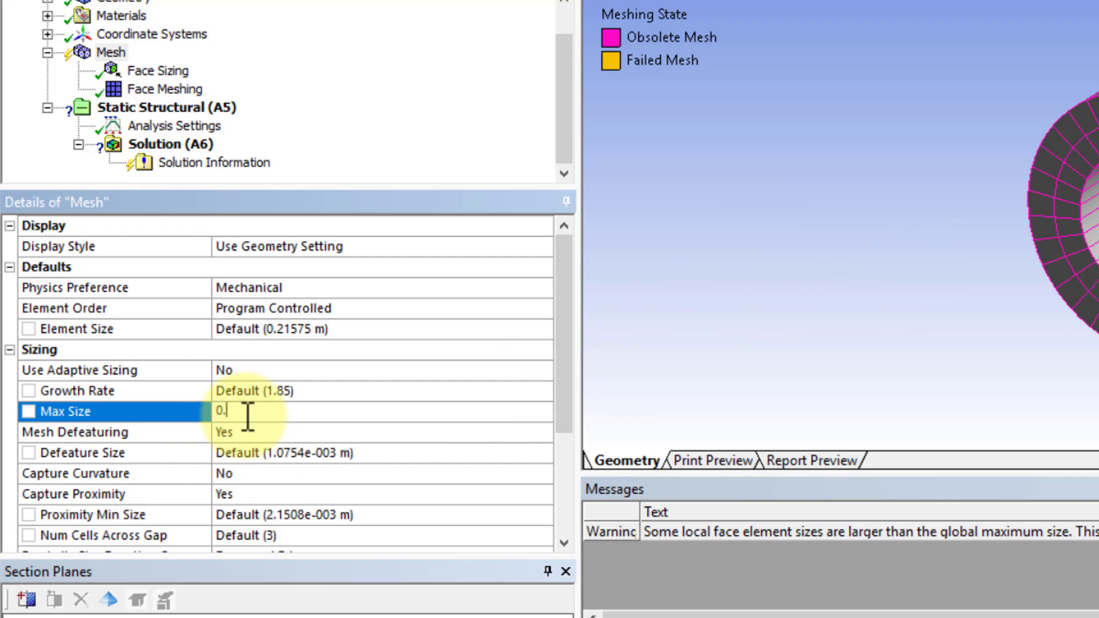
key(Return)
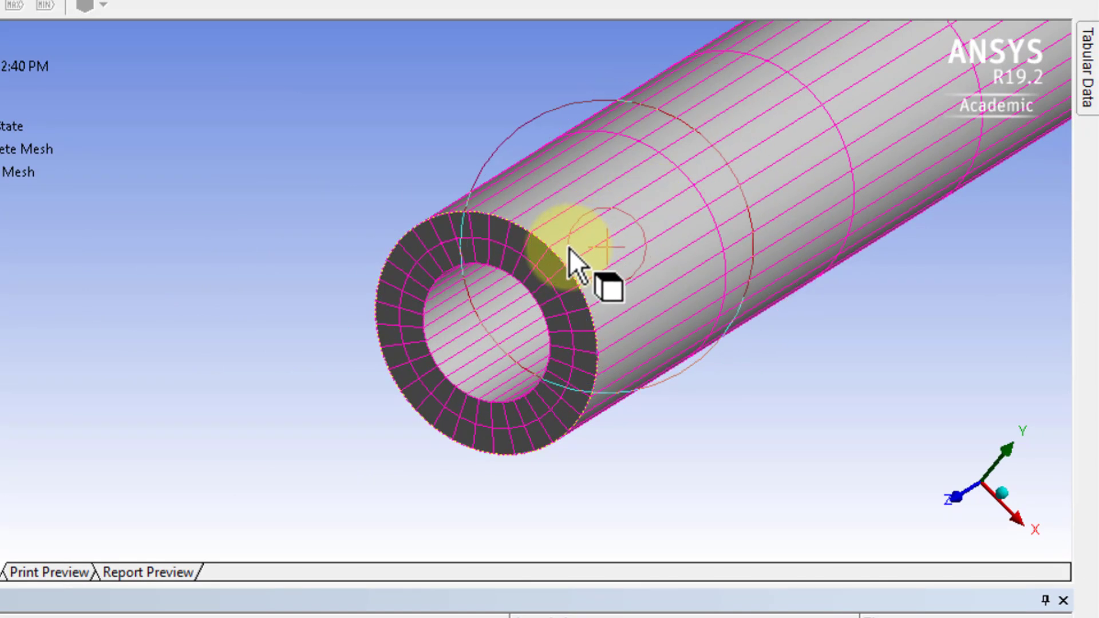
scroll(95, 535, down, 2)
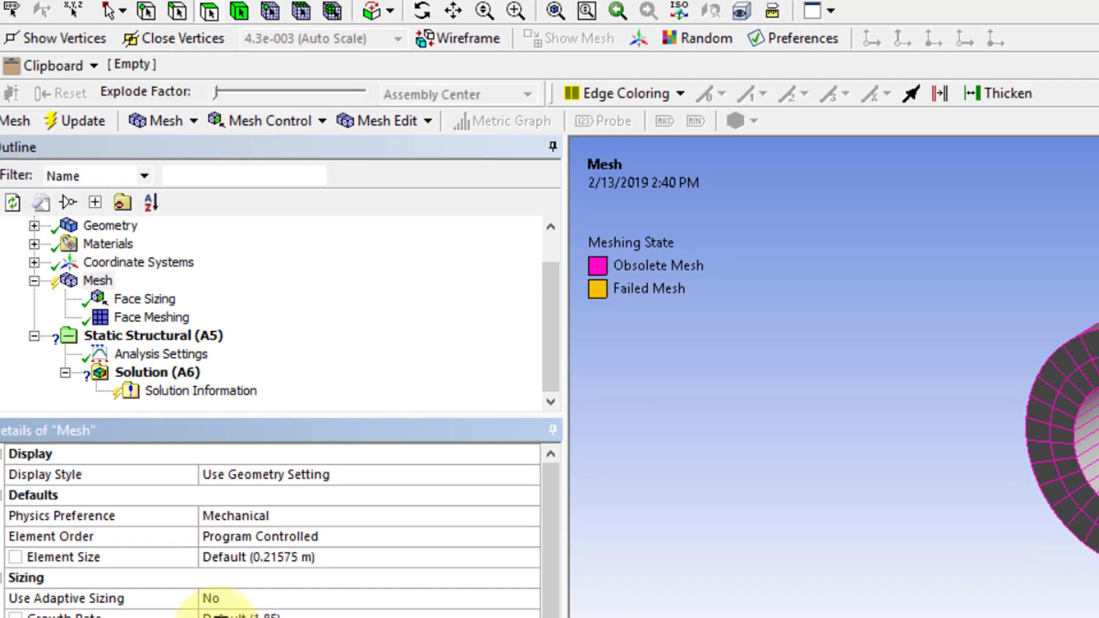
click(111, 283)
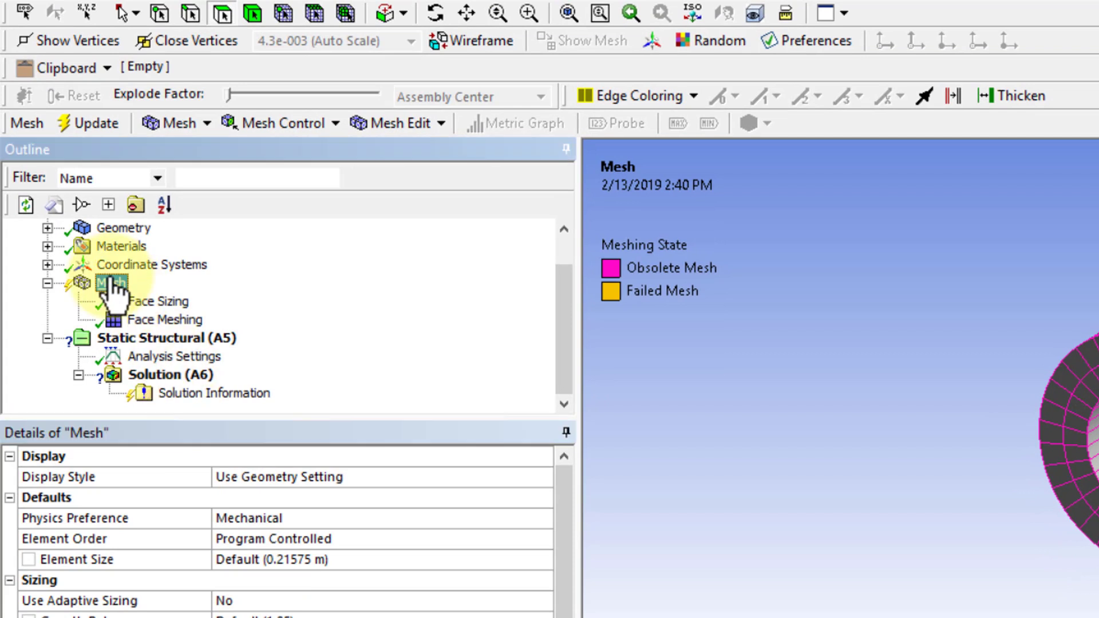
click(109, 128)
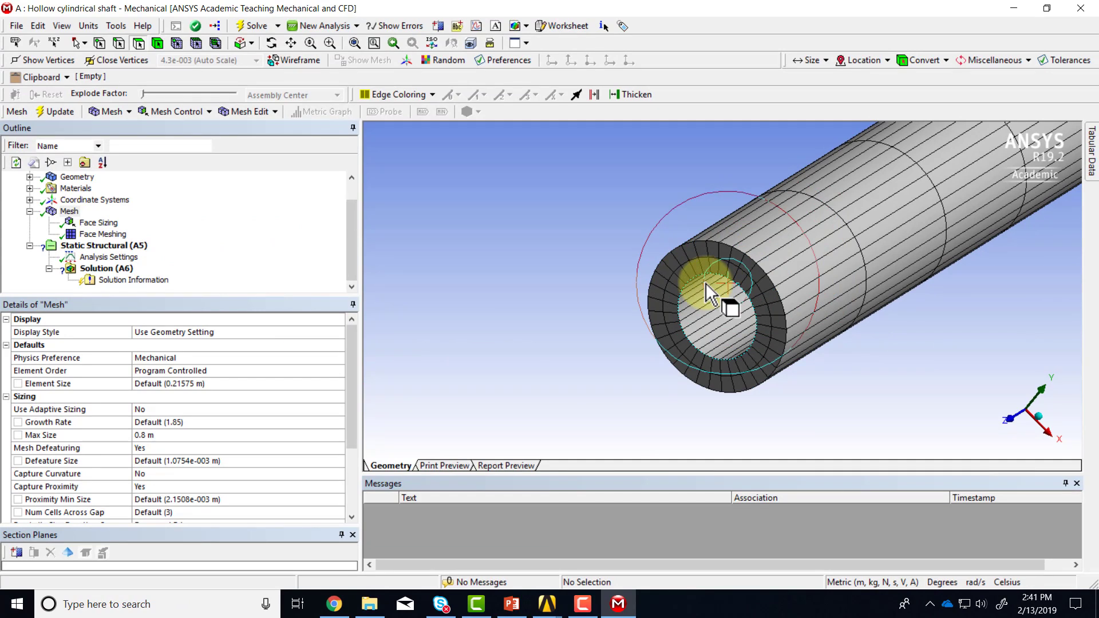
- Expand the mesh statistics to check the node and element counts
scroll(351, 435, down, 3)
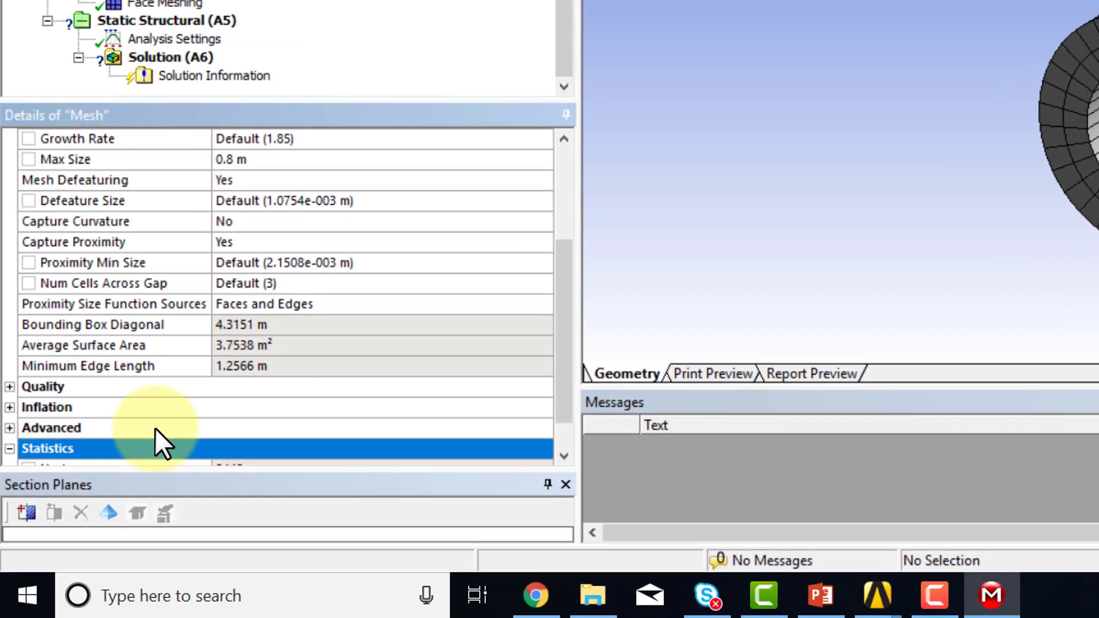
double_click(124, 475)
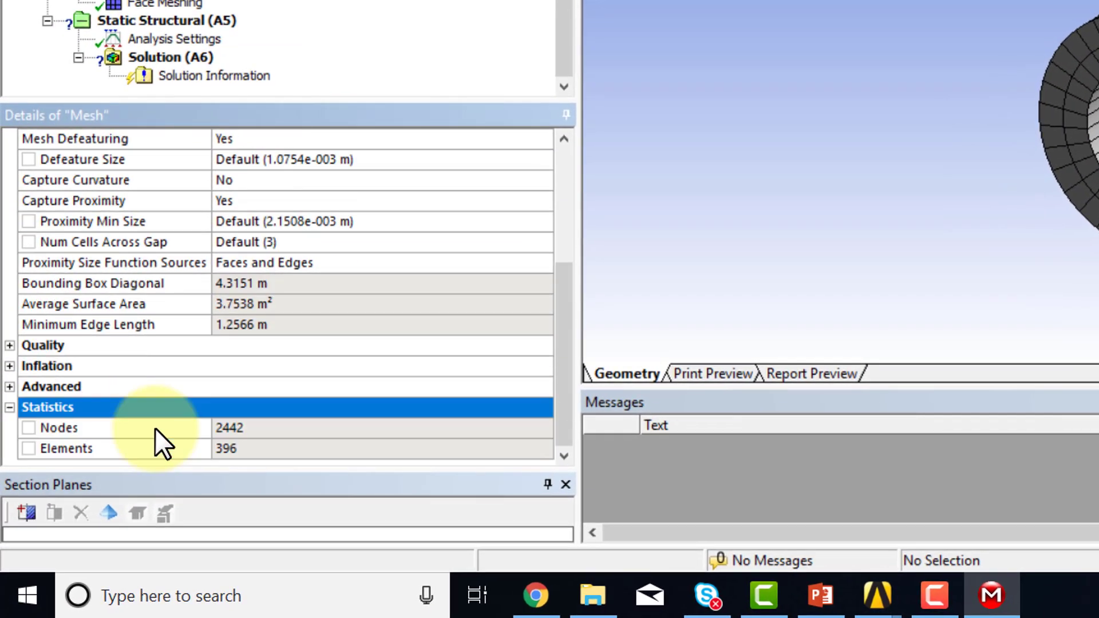